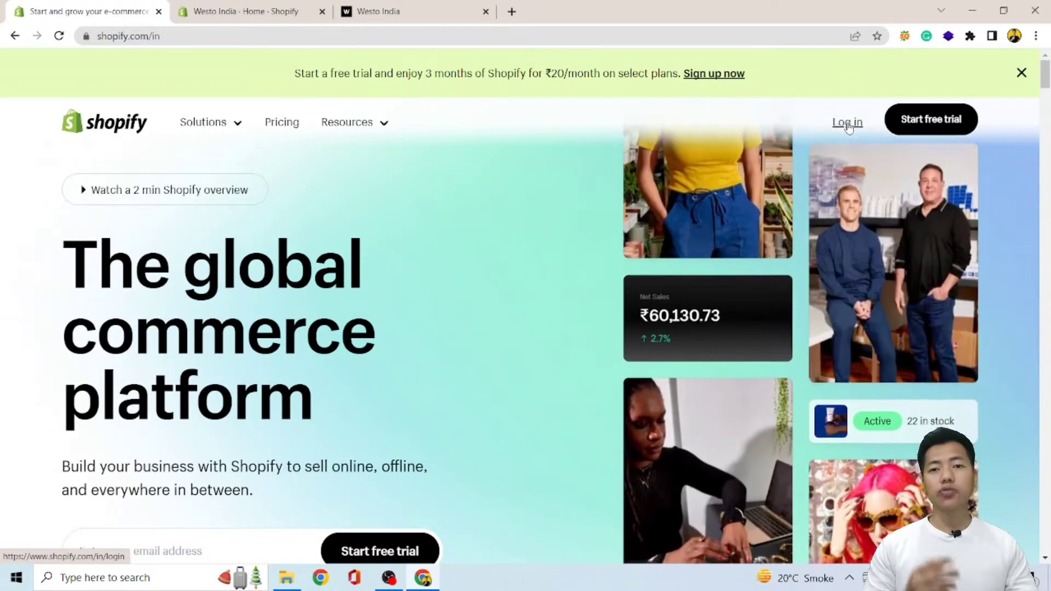
Log in to Shopify, choose the Westo India store and switch to its admin home page.
{"action": "left_click", "coordinate": [847, 123]}
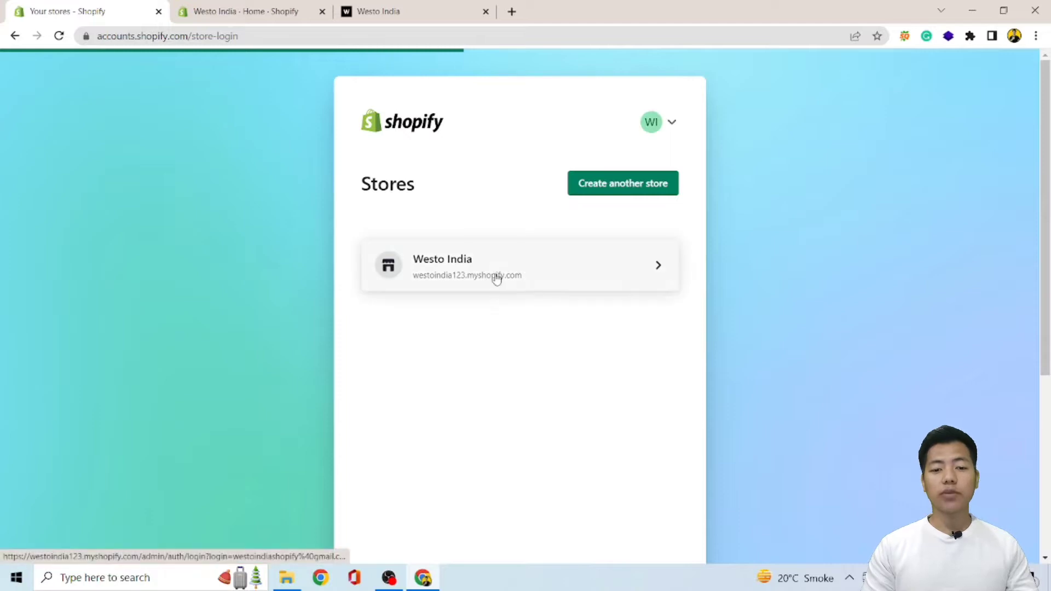
{"action": "left_click", "coordinate": [495, 273]}
{"action": "left_click", "coordinate": [272, 7]}
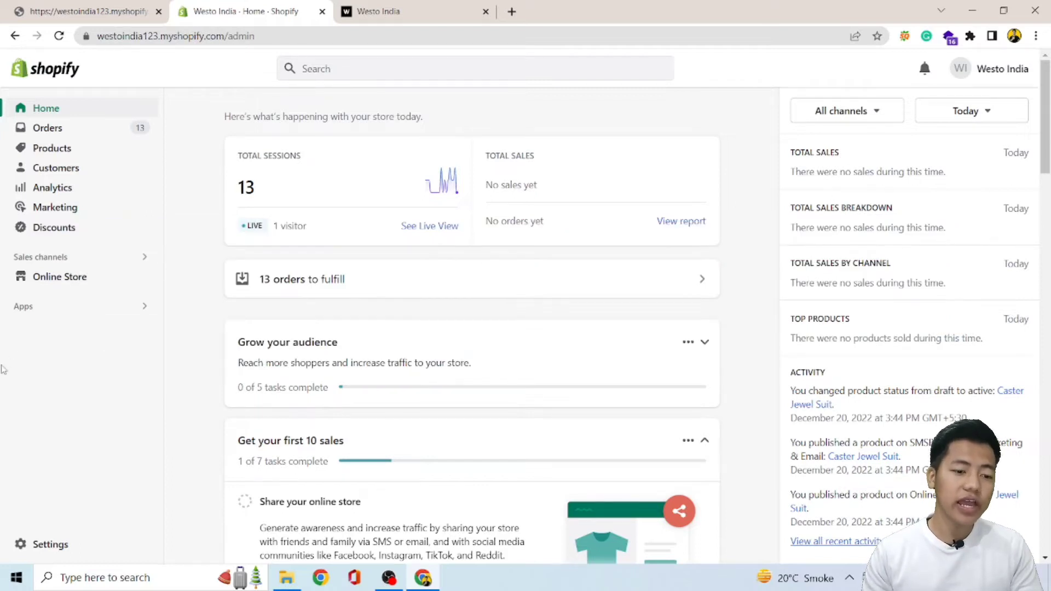
Open the general shipping profile in the store's shipping and delivery settings for editing.
{"action": "left_click", "coordinate": [52, 552]}
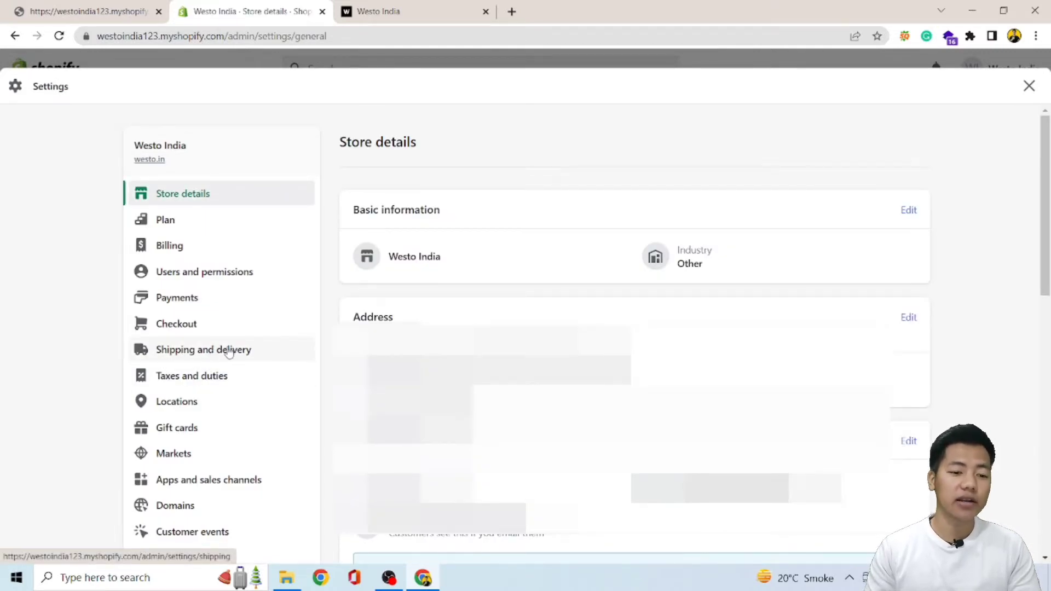
{"action": "left_click", "coordinate": [194, 350]}
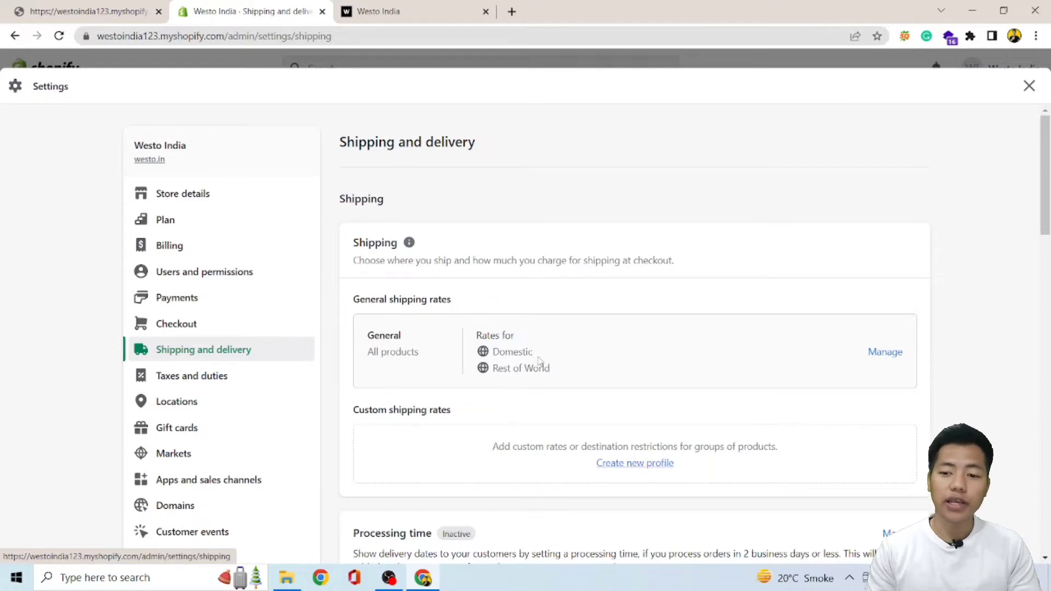
{"action": "left_click", "coordinate": [886, 353]}
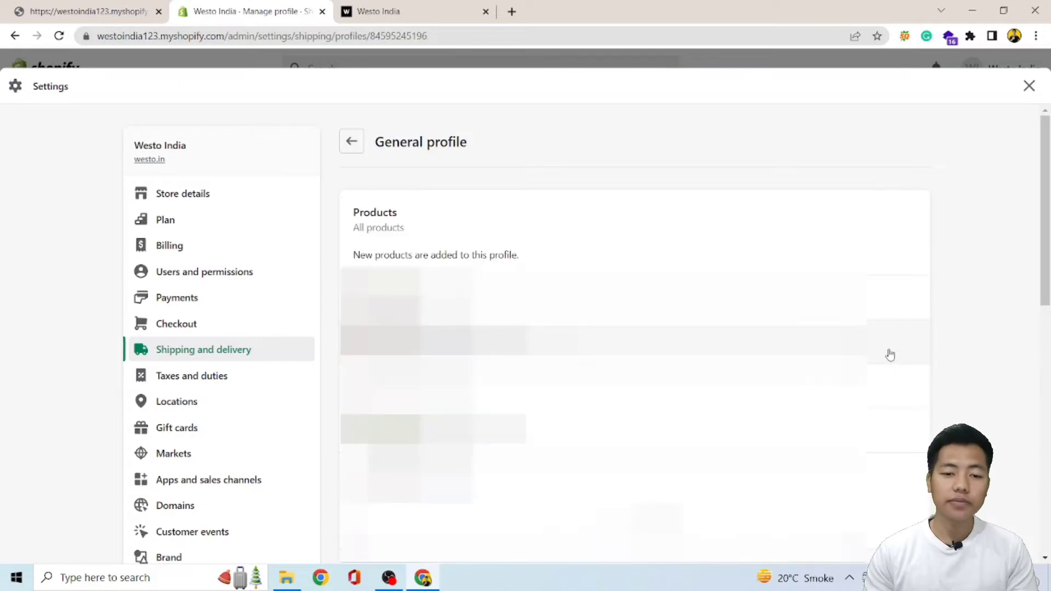
Delete the free Standard rate from the Domestic shipping zone.
{"action": "scroll", "coordinate": [890, 355], "scroll_direction": "down", "scroll_amount": 2}
{"action": "scroll", "coordinate": [890, 355], "scroll_direction": "down", "scroll_amount": 10}
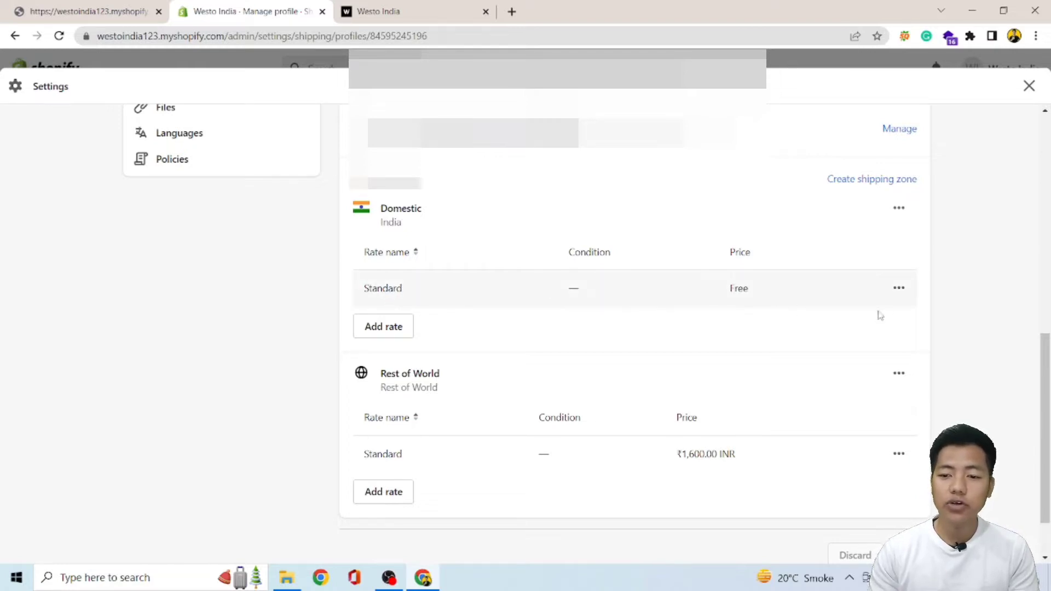
{"action": "left_click", "coordinate": [899, 290]}
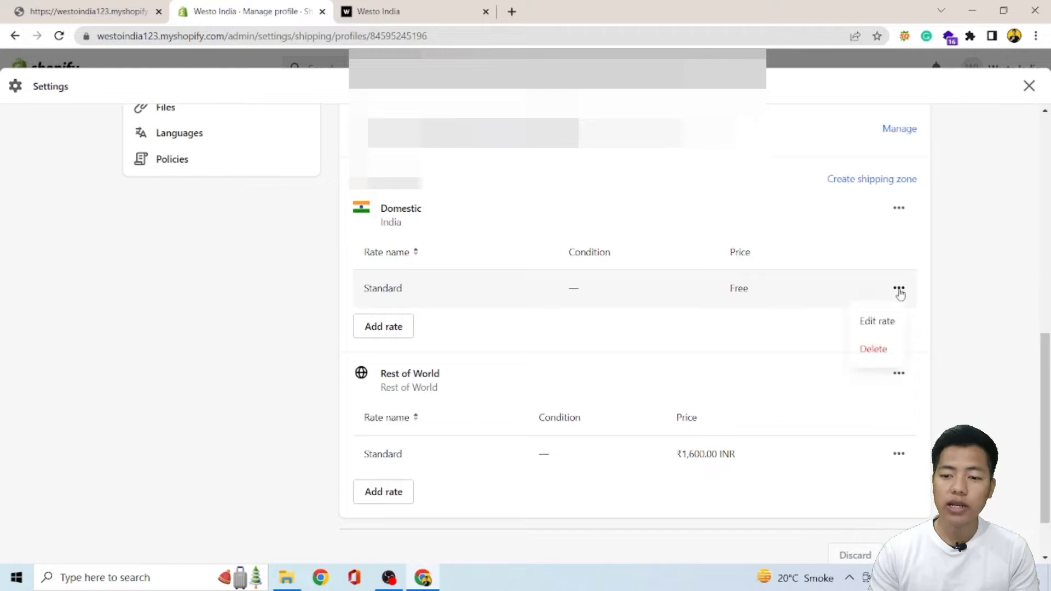
{"action": "left_click", "coordinate": [874, 351]}
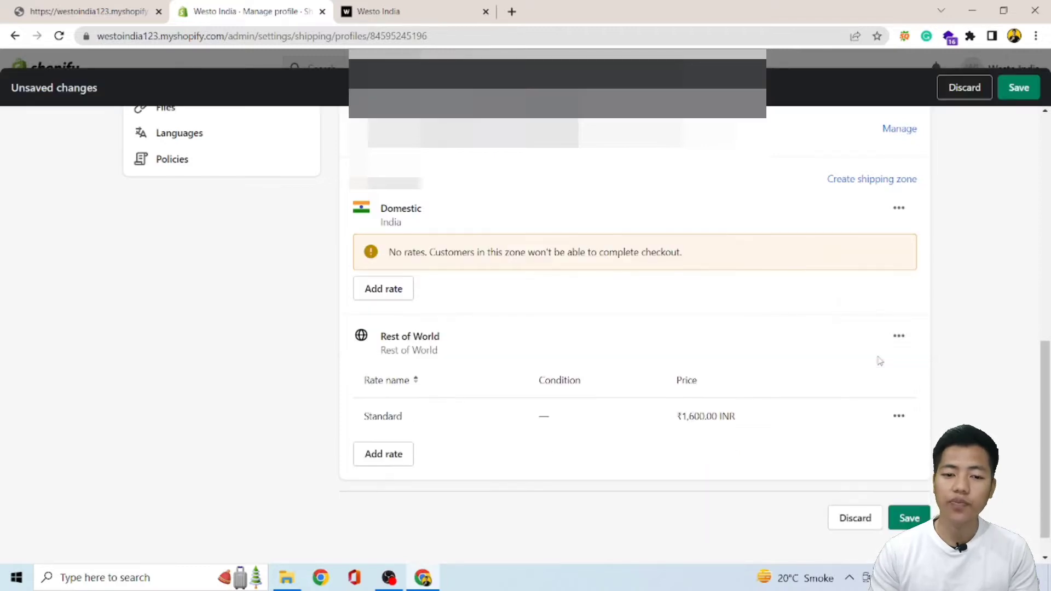
Add a new rate to the Domestic zone, named Standard, with a price of ₹200.
{"action": "left_click", "coordinate": [382, 288]}
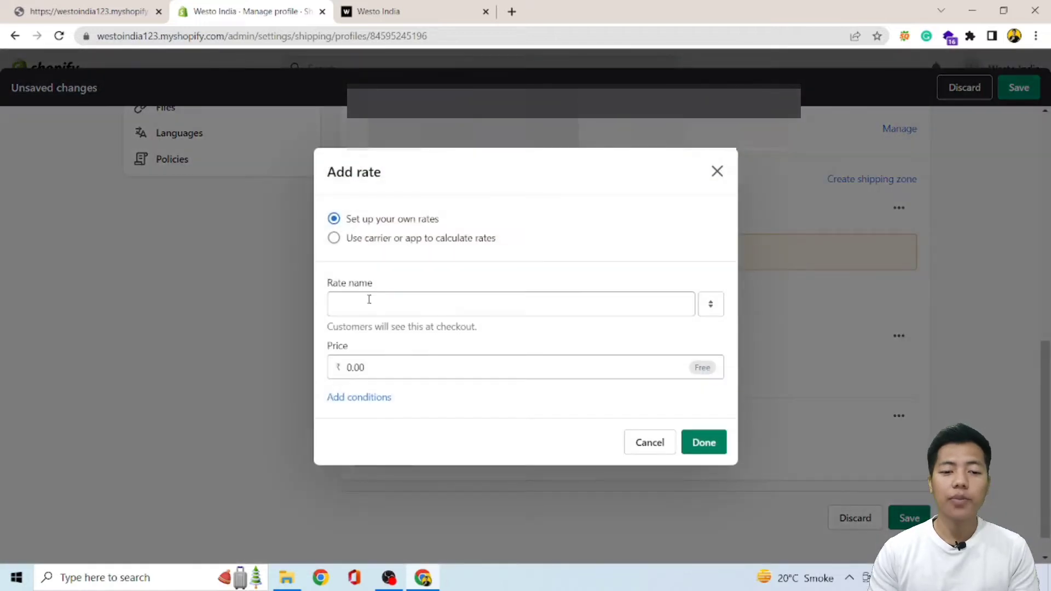
{"action": "left_click", "coordinate": [369, 300]}
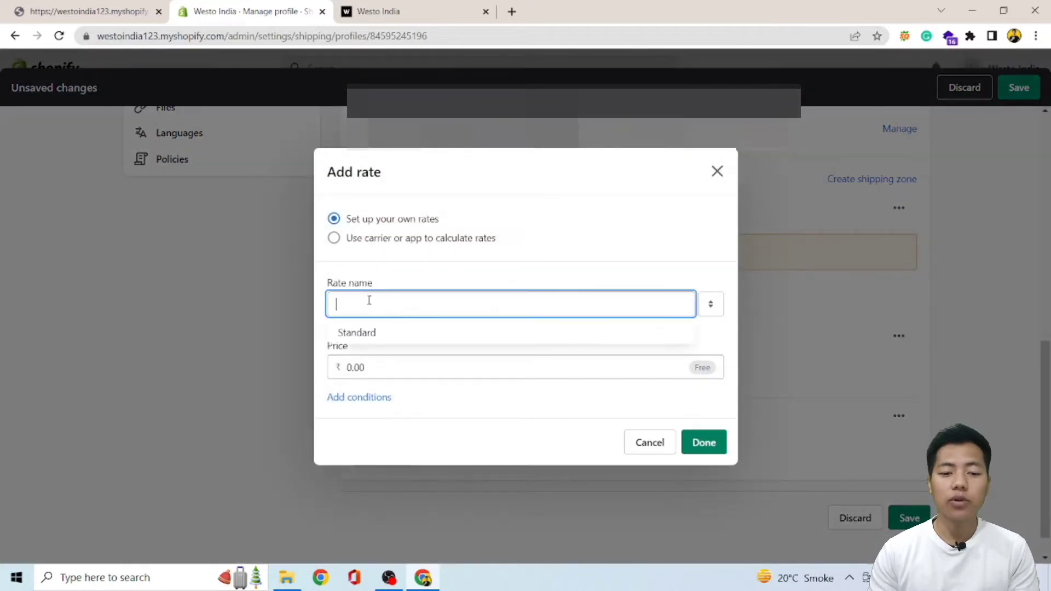
{"action": "left_click", "coordinate": [366, 338]}
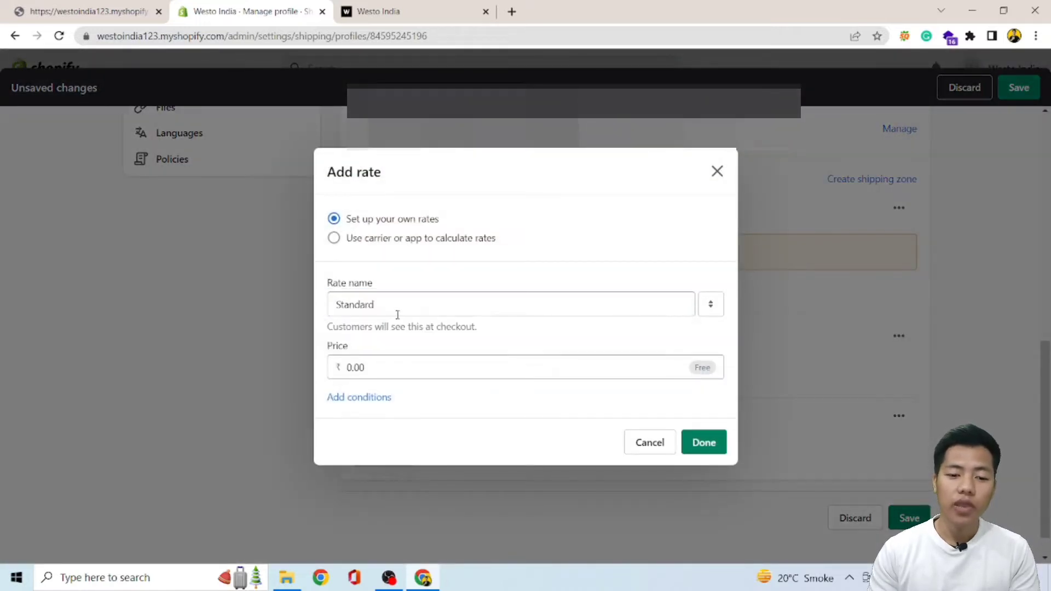
{"action": "left_click_drag", "start_coordinate": [371, 367], "coordinate": [346, 367]}
{"action": "left_click", "coordinate": [346, 367]}
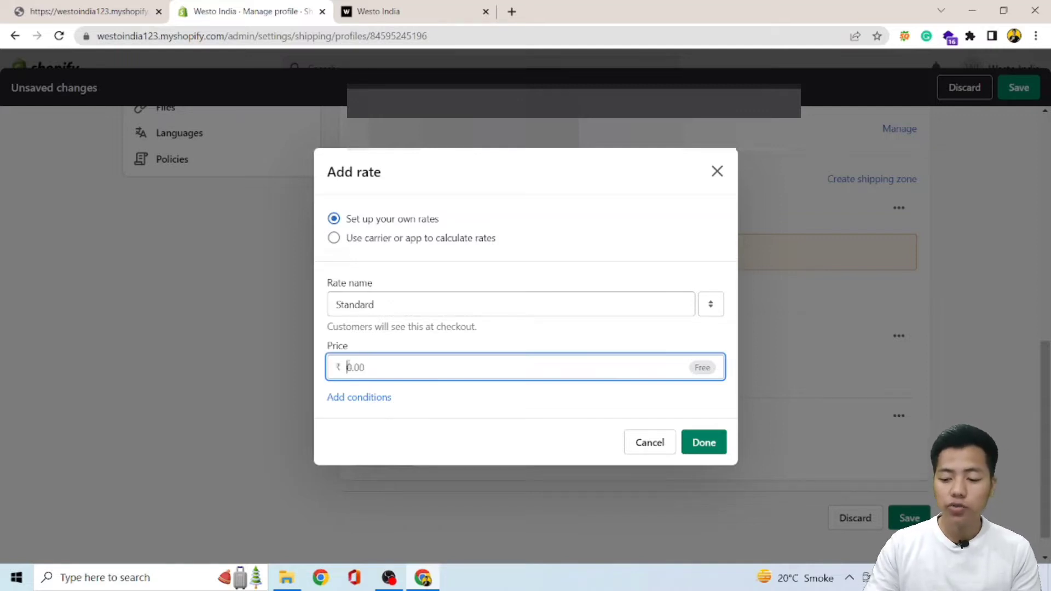
{"action": "type", "text": "200"}
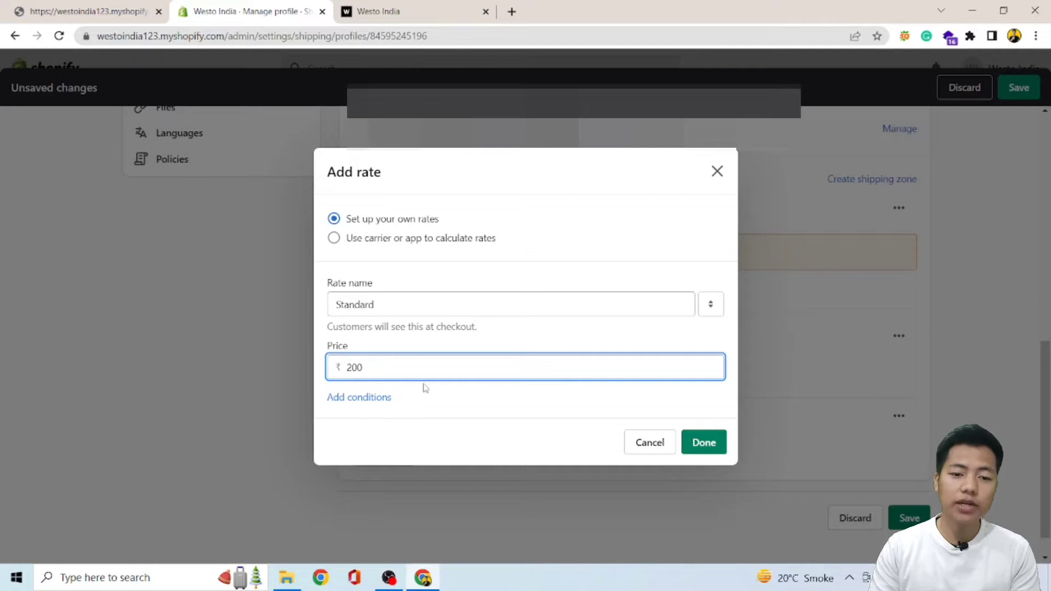
Add an order-price condition to the Standard rate with minimum ₹0 and maximum ₹500, and finish the rate.
{"action": "left_click", "coordinate": [364, 399]}
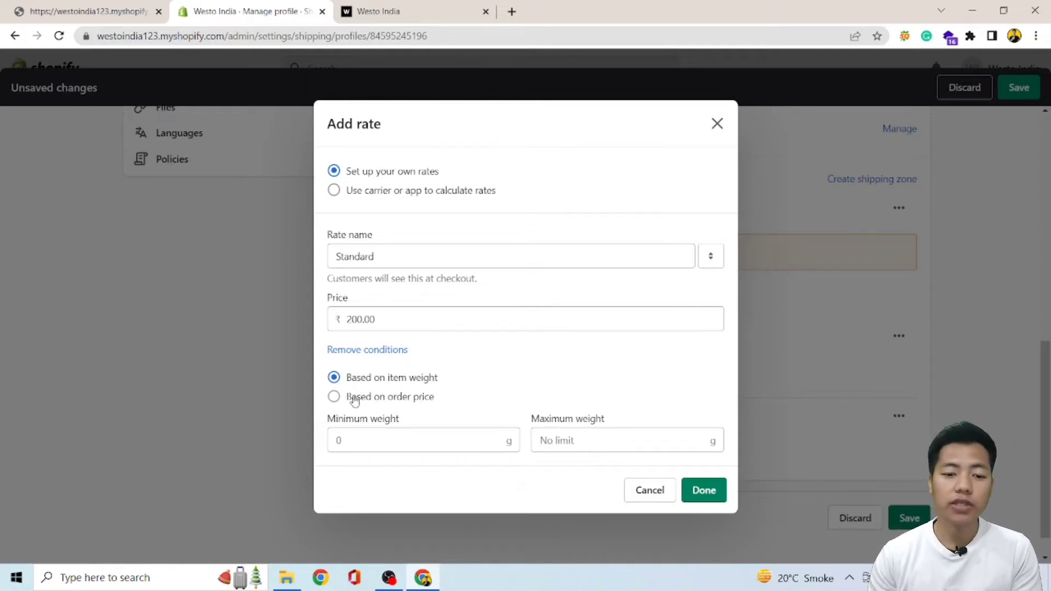
{"action": "left_click", "coordinate": [334, 399]}
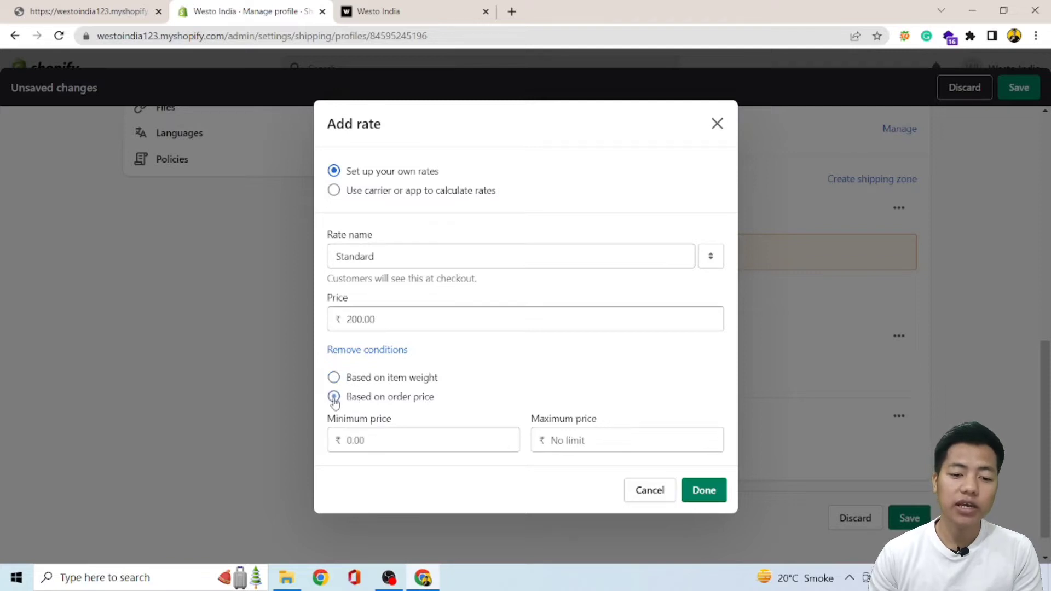
{"action": "left_click", "coordinate": [350, 438]}
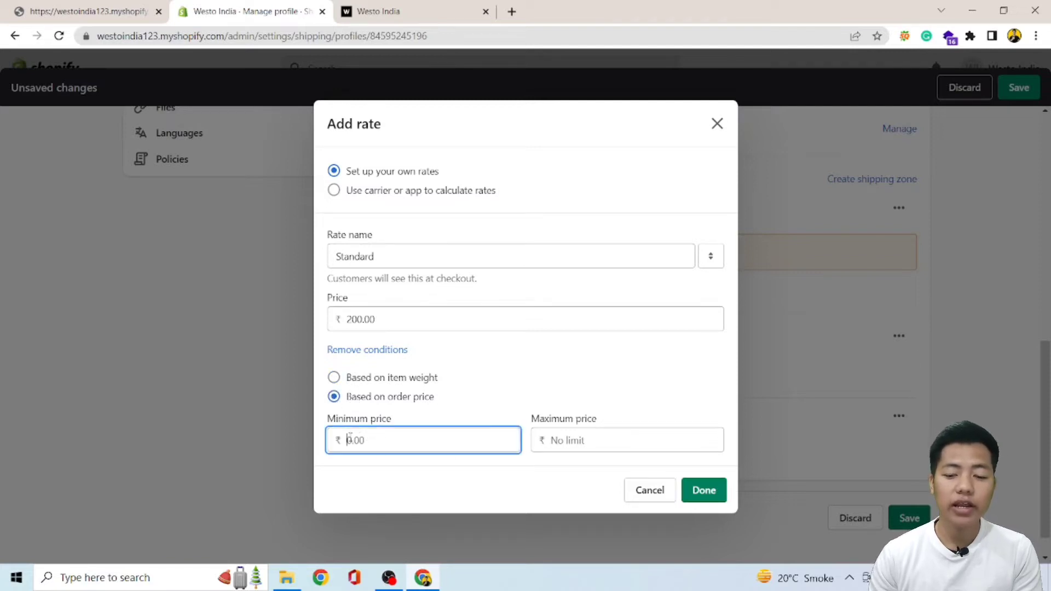
{"action": "type", "text": "0"}
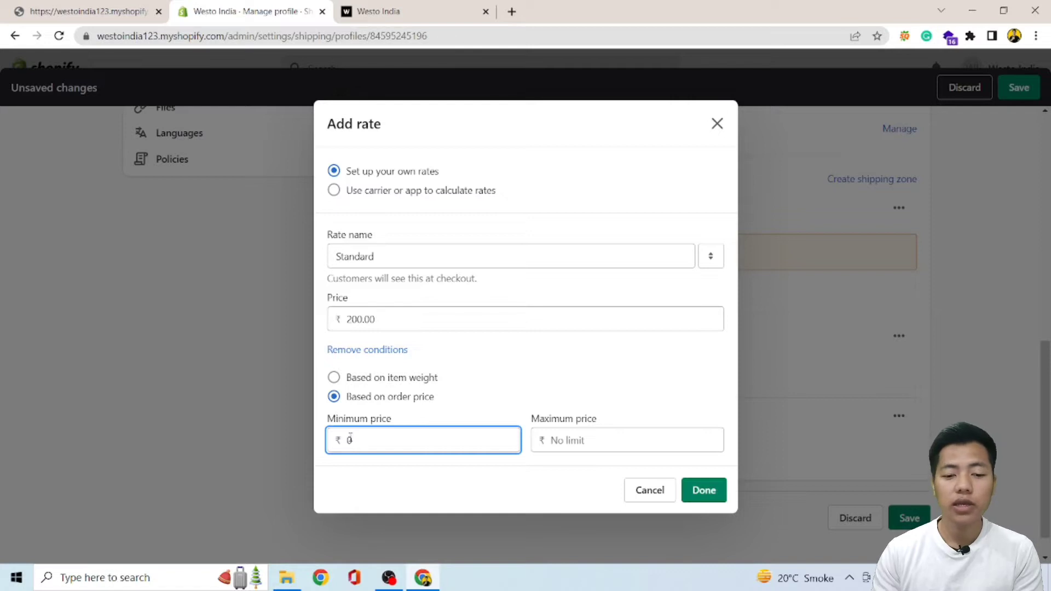
{"action": "left_click", "coordinate": [601, 440]}
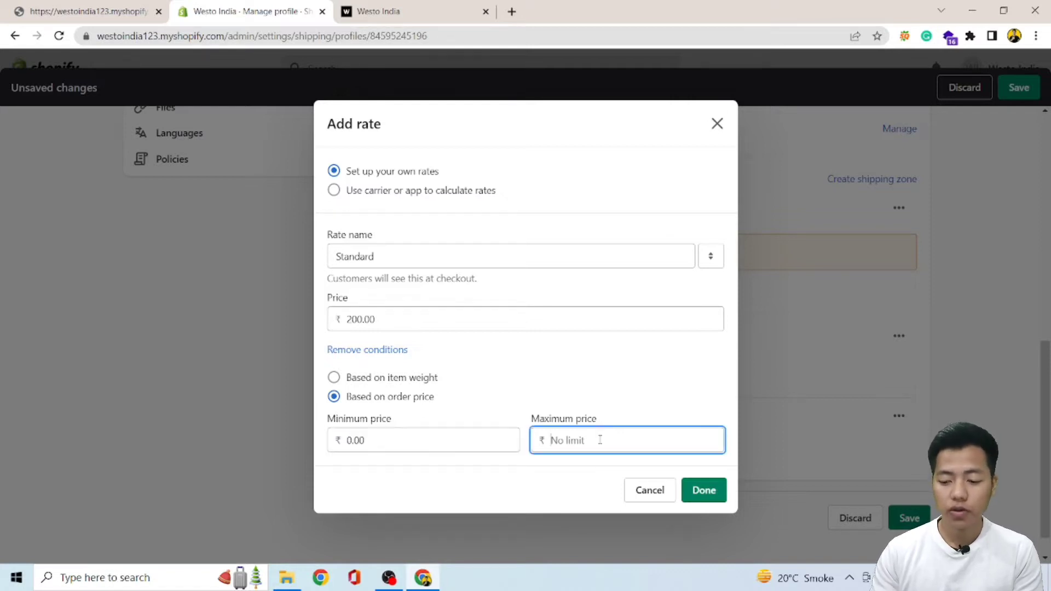
{"action": "type", "text": "500"}
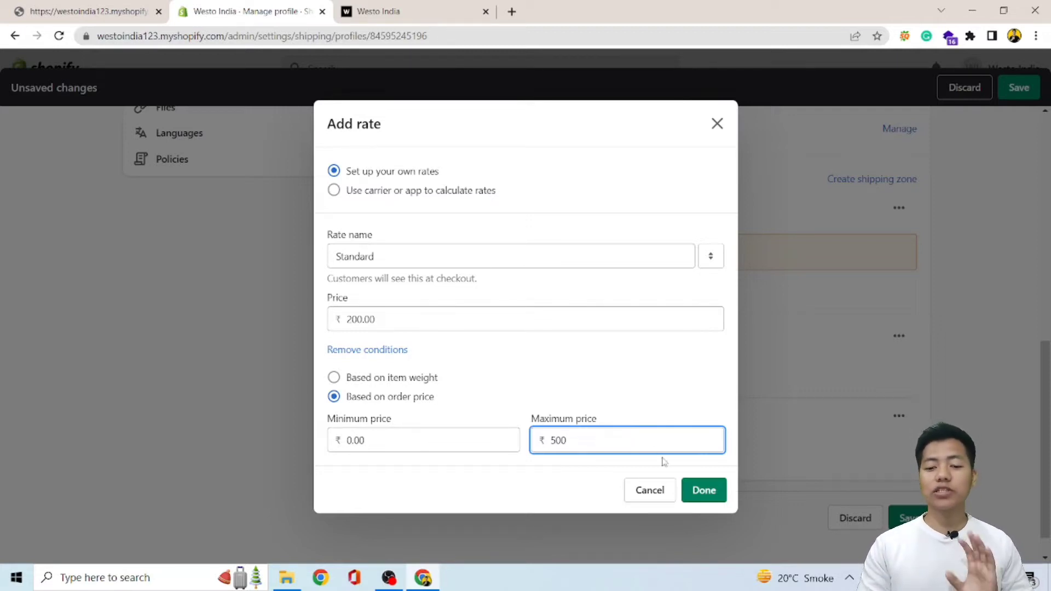
{"action": "left_click", "coordinate": [698, 491]}
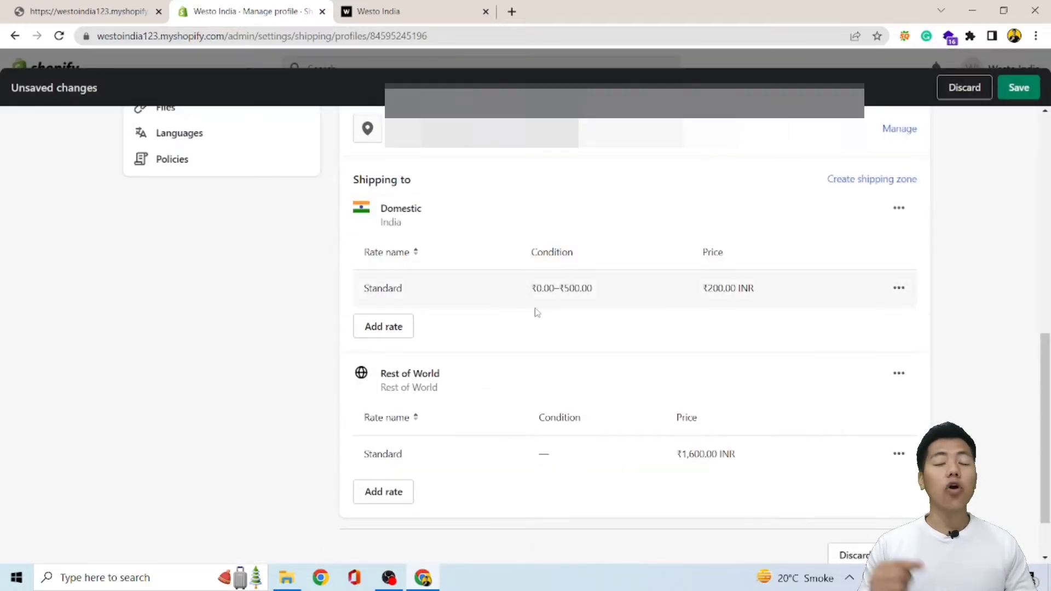
Add another rate to the Domestic zone, named Standard 2, with a price of ₹150.
{"action": "left_click", "coordinate": [392, 337]}
{"action": "left_click", "coordinate": [387, 315]}
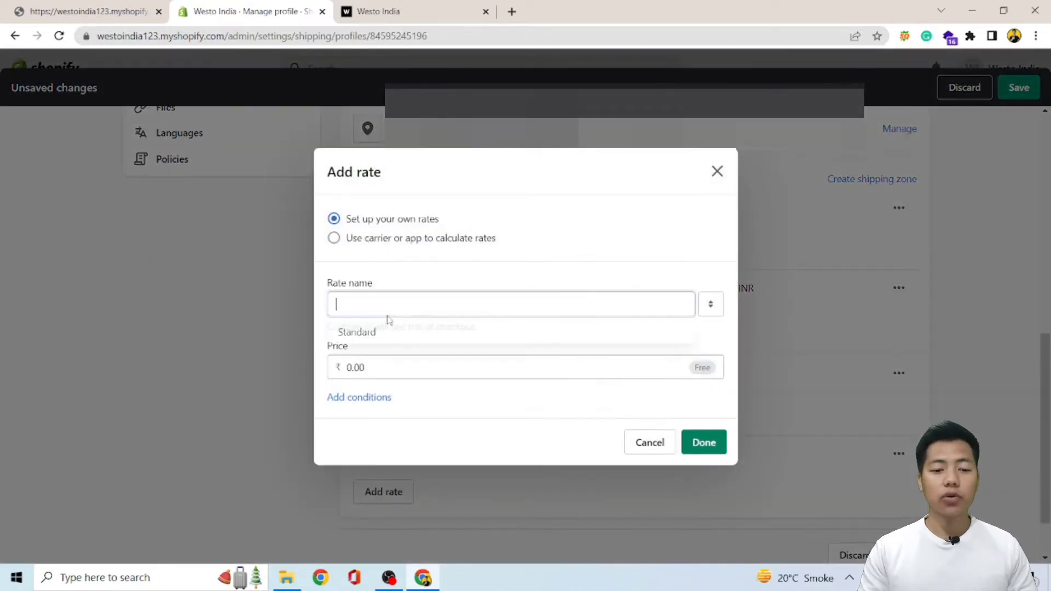
{"action": "left_click", "coordinate": [375, 333]}
{"action": "left_click", "coordinate": [406, 311]}
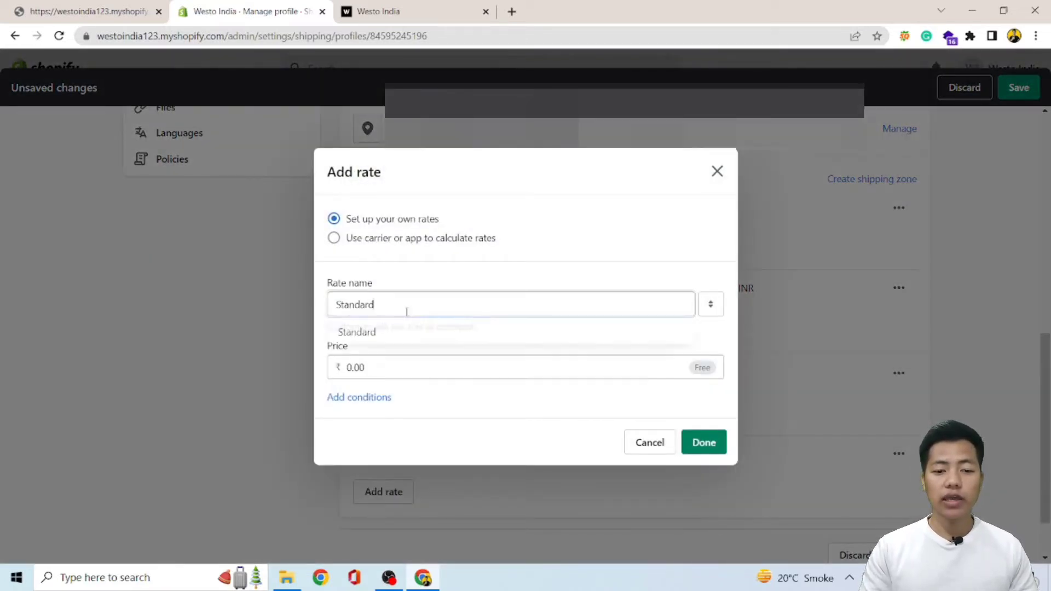
{"action": "type", "text": "2"}
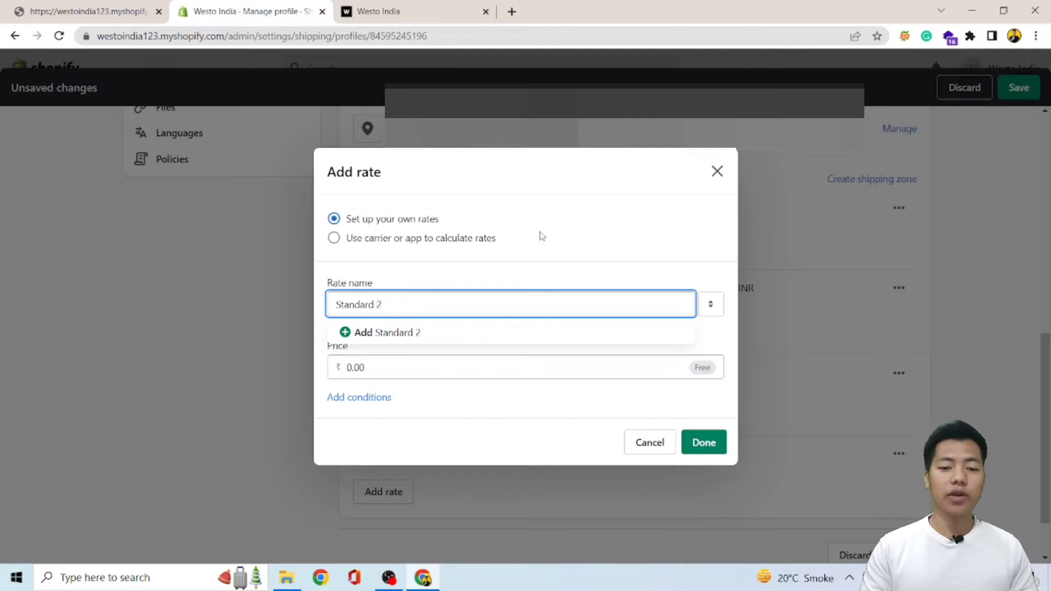
{"action": "left_click", "coordinate": [551, 269]}
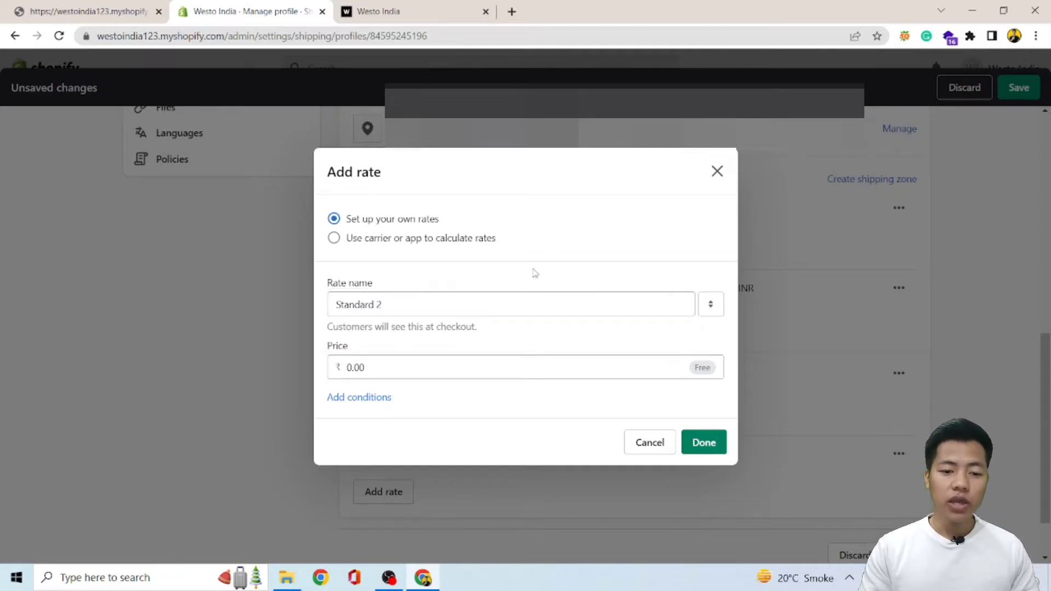
{"action": "left_click", "coordinate": [387, 372]}
{"action": "key", "text": "BackSpace"}
{"action": "key", "text": "BackSpace"}
{"action": "key", "text": "BackSpace"}
{"action": "key", "text": "BackSpace"}
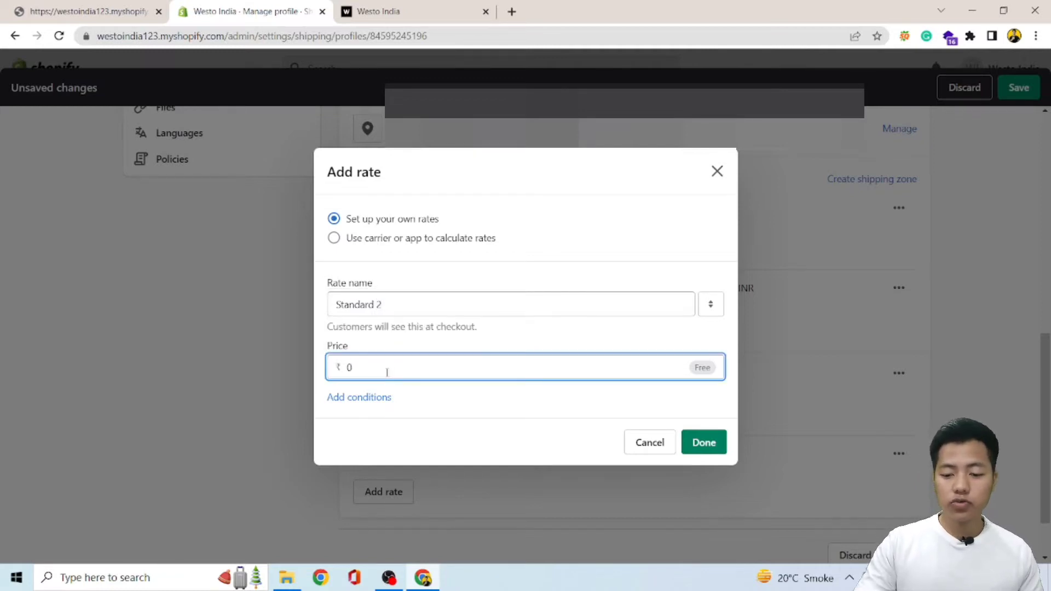
{"action": "type", "text": "150"}
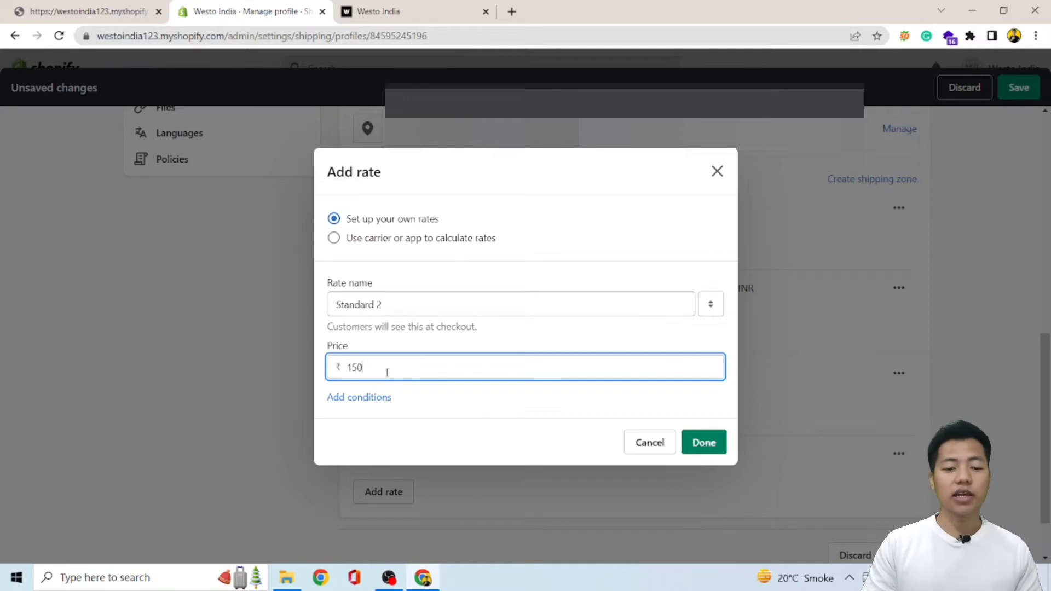
Add an order-price condition to Standard 2 with minimum ₹501 and maximum ₹1500, and finish the rate.
{"action": "left_click", "coordinate": [368, 398]}
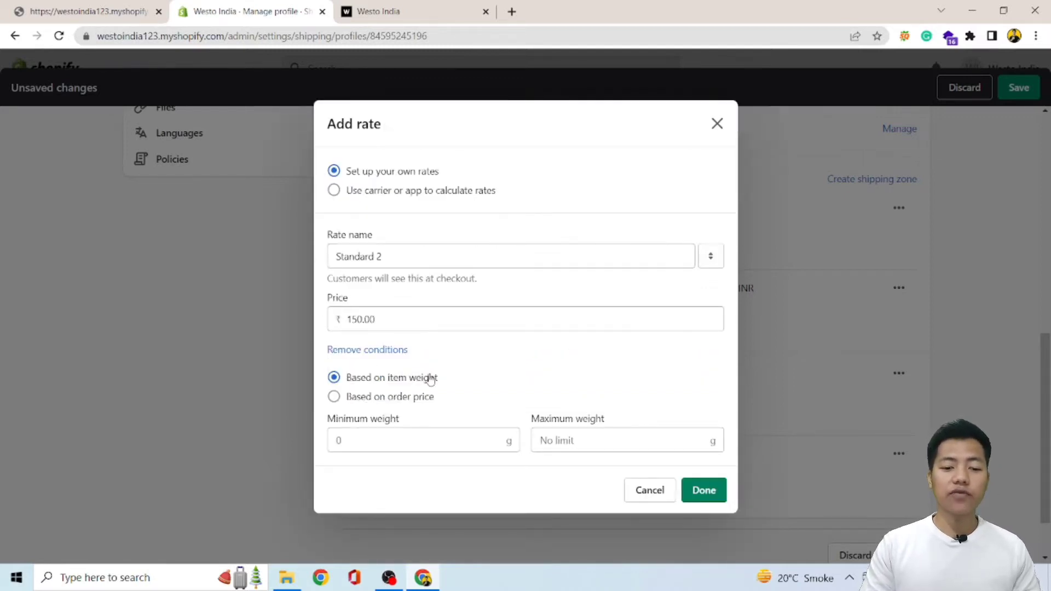
{"action": "left_click", "coordinate": [363, 399]}
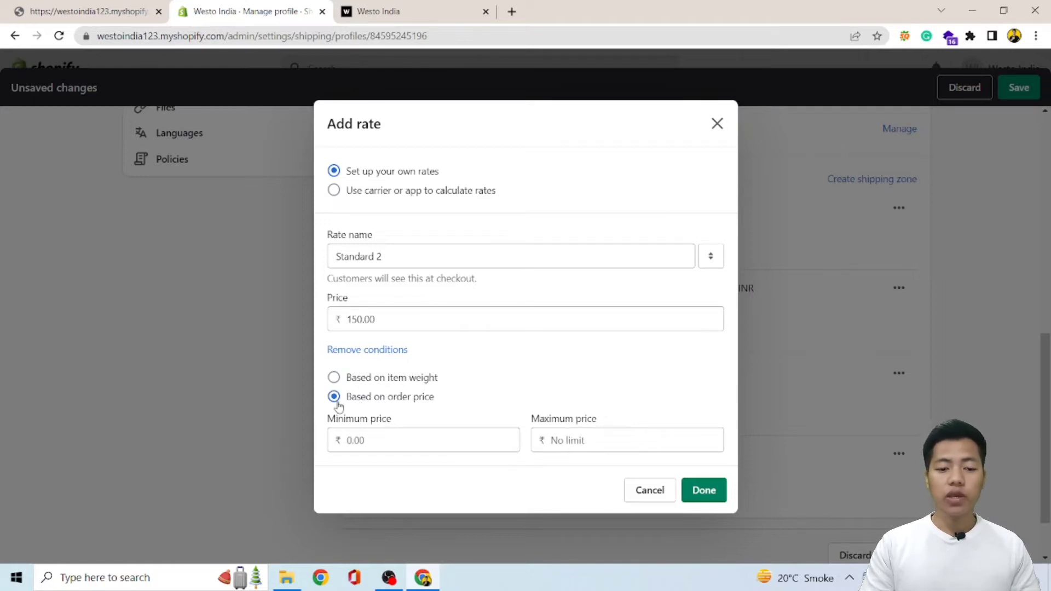
{"action": "left_click", "coordinate": [370, 441]}
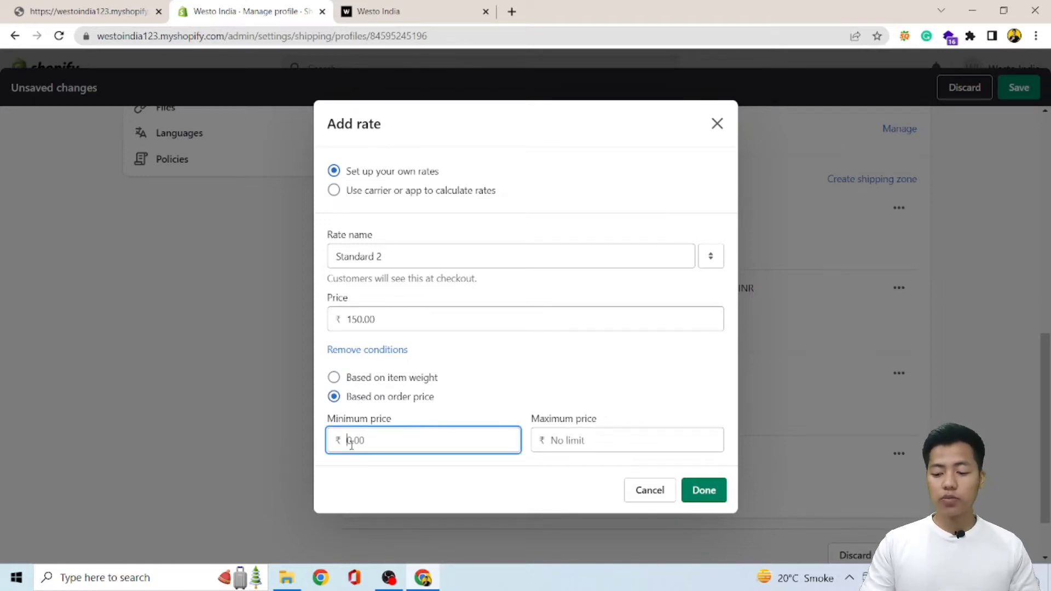
{"action": "type", "text": "501"}
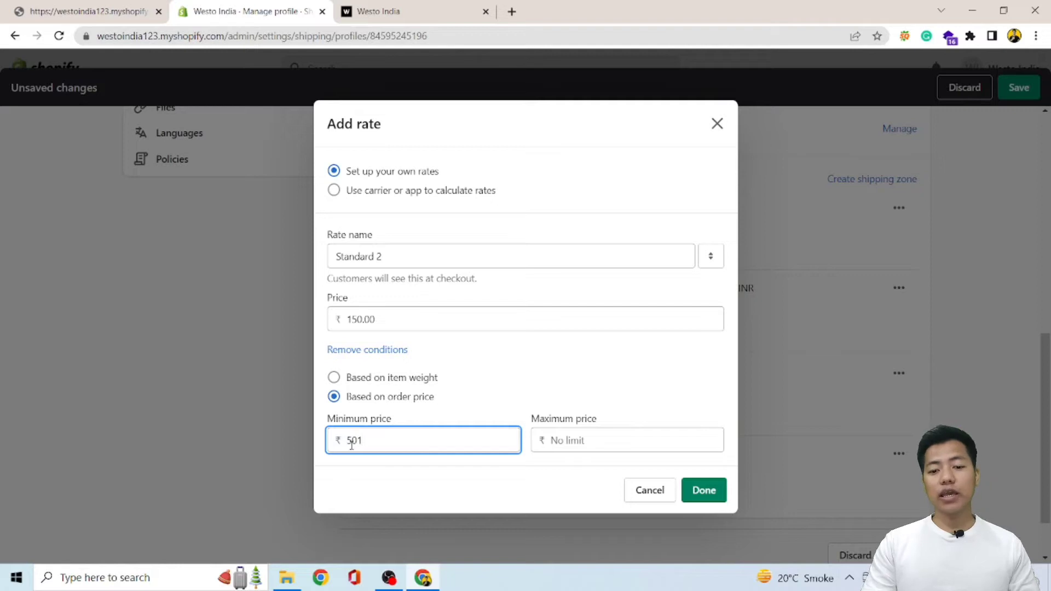
{"action": "left_click", "coordinate": [583, 444]}
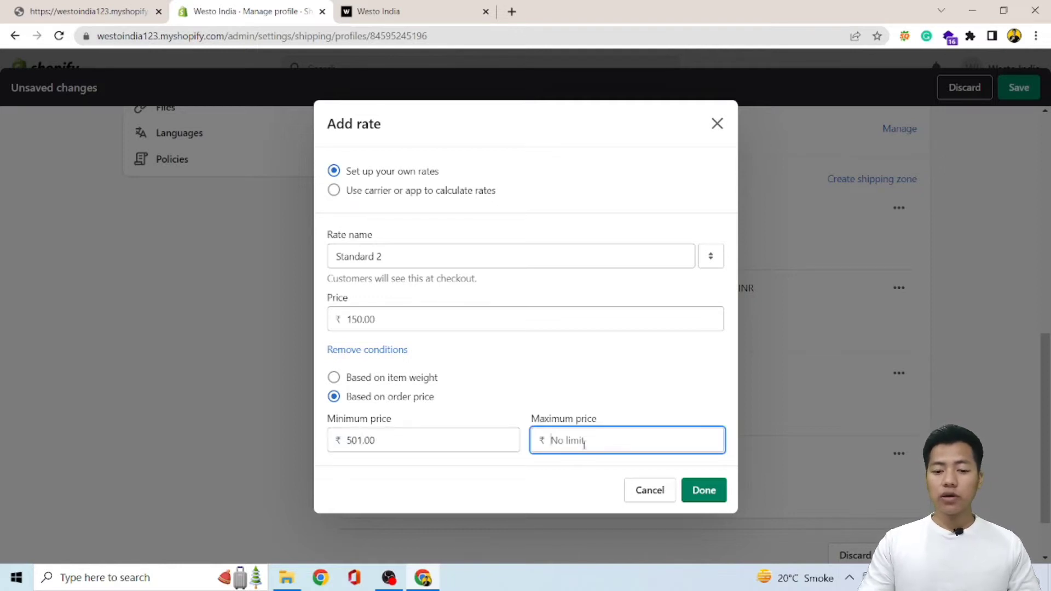
{"action": "type", "text": "1500"}
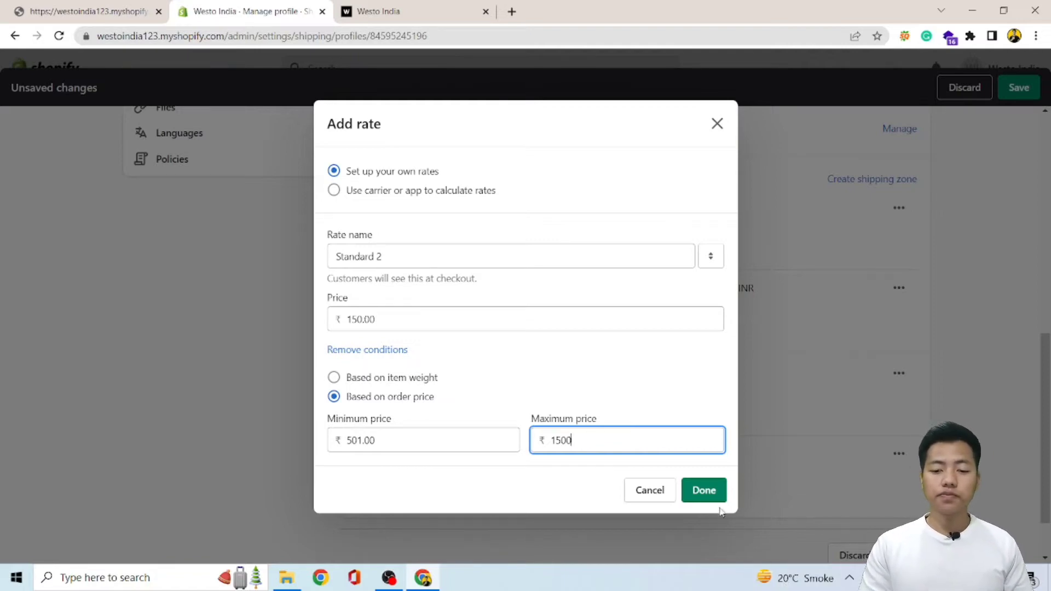
{"action": "left_click", "coordinate": [704, 495]}
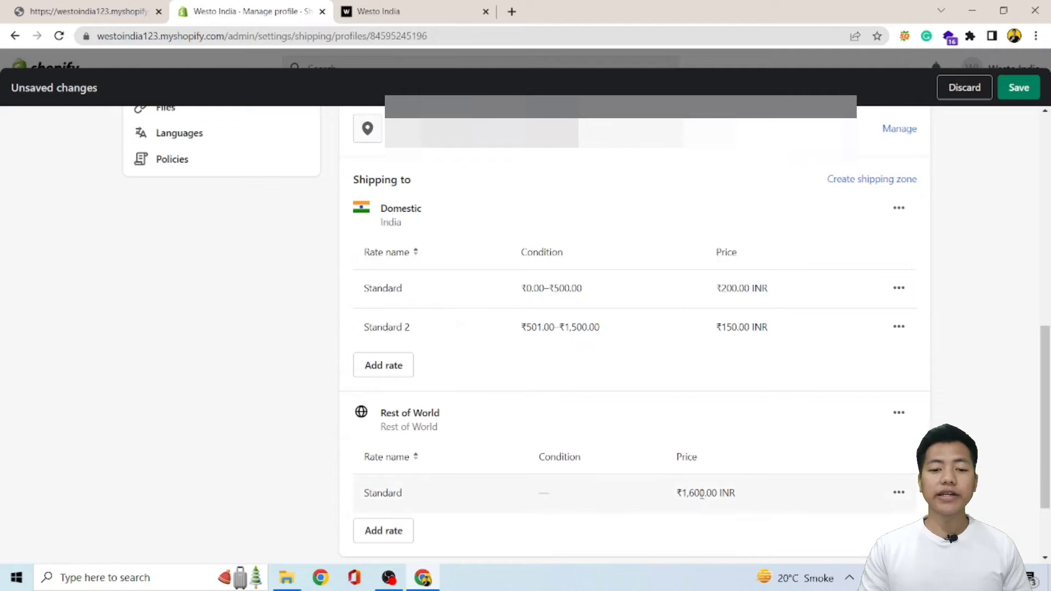
Add a free rate named Standard 3 to the Domestic zone.
{"action": "left_click", "coordinate": [393, 378]}
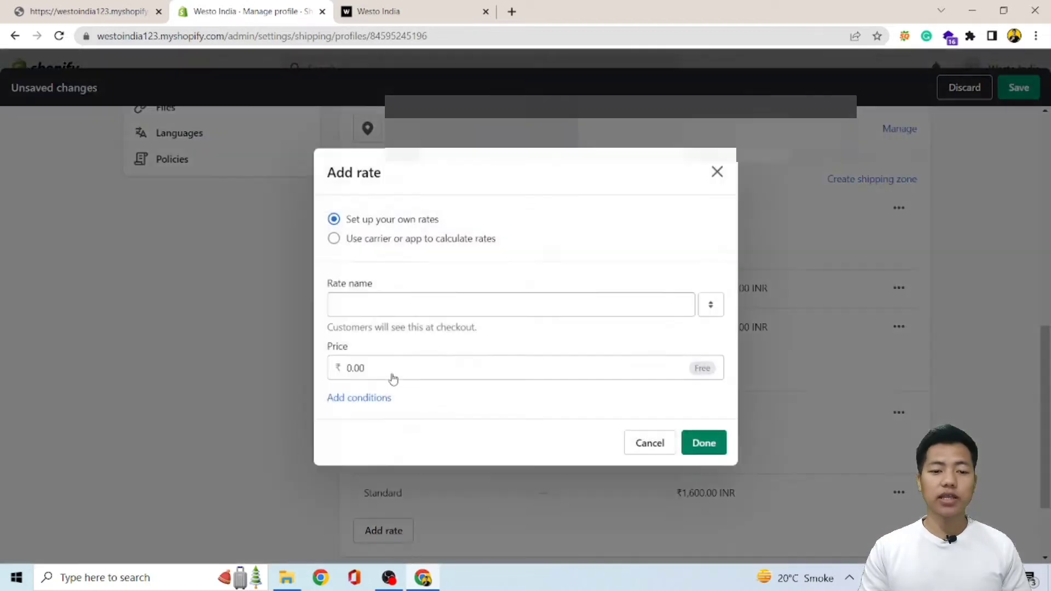
{"action": "left_click", "coordinate": [410, 310]}
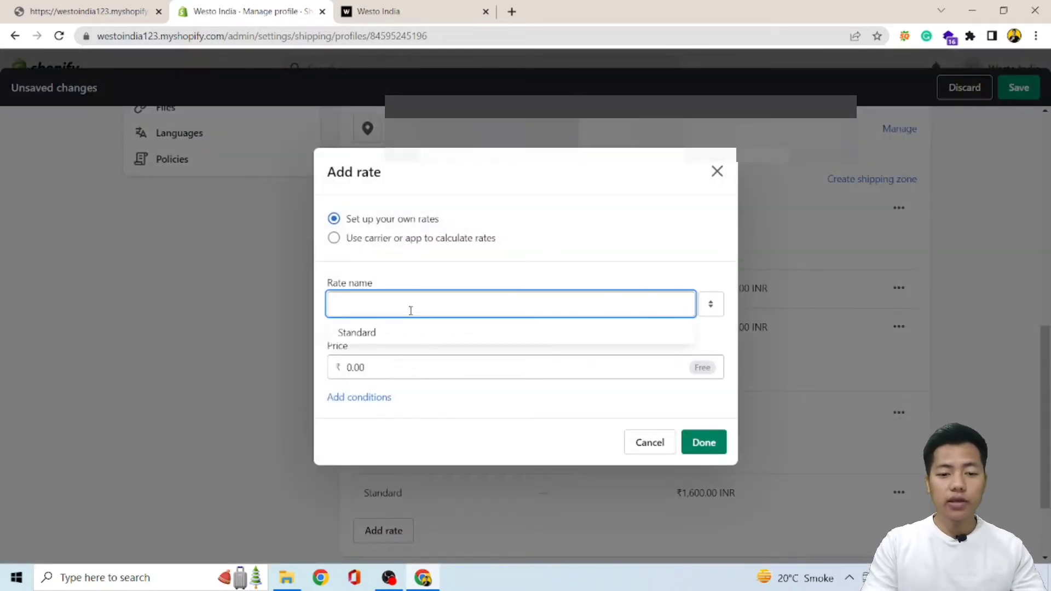
{"action": "left_click", "coordinate": [411, 331]}
{"action": "left_click", "coordinate": [421, 305]}
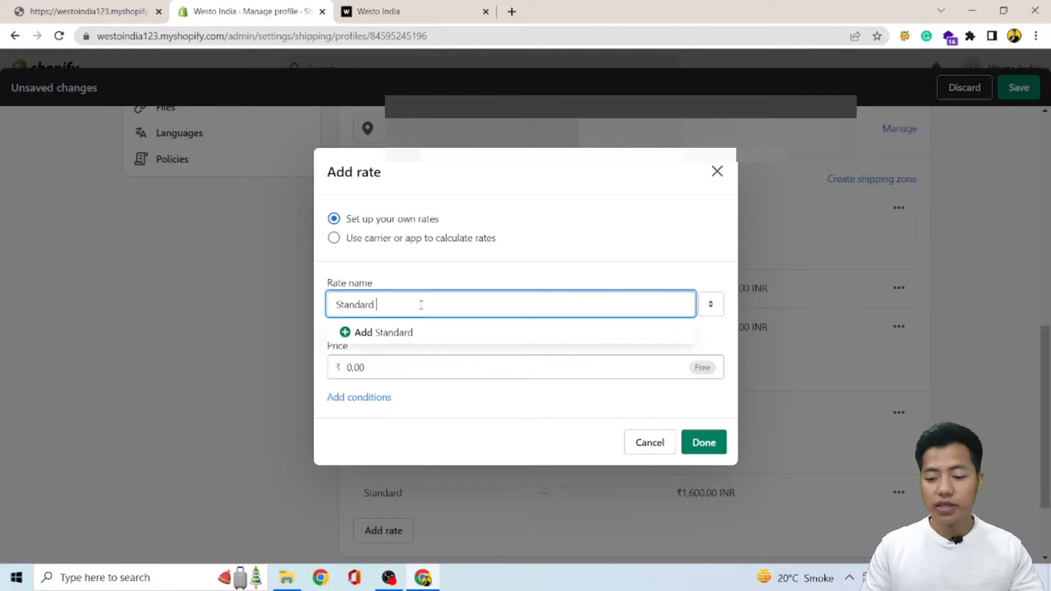
{"action": "left_click", "coordinate": [406, 360]}
Limit Standard 3 to order prices from ₹1500 with no maximum, and save the shipping profile.
{"action": "left_click", "coordinate": [368, 398]}
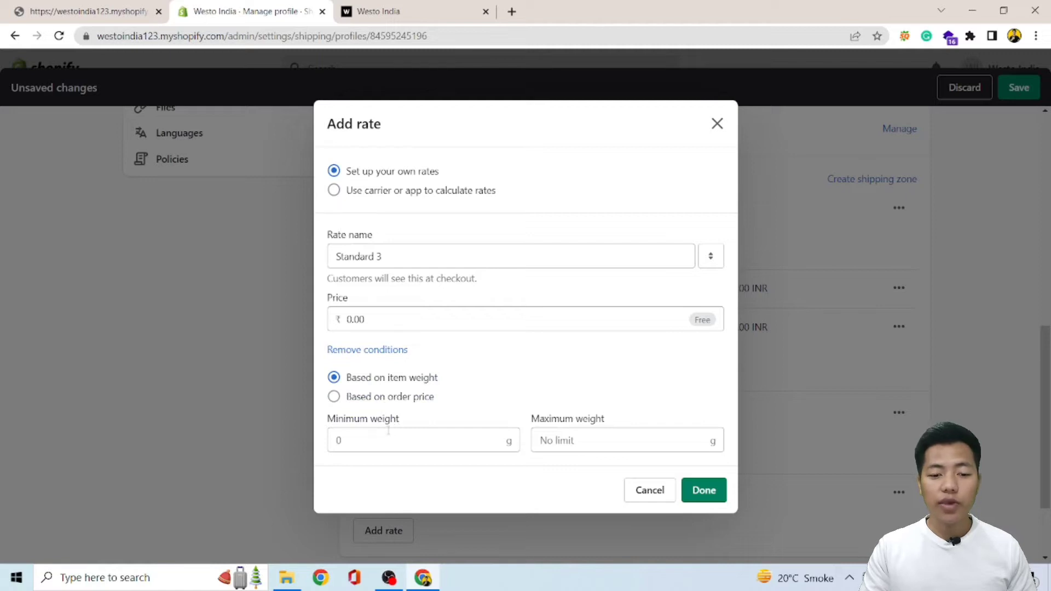
{"action": "left_click", "coordinate": [387, 397]}
{"action": "left_click", "coordinate": [347, 440]}
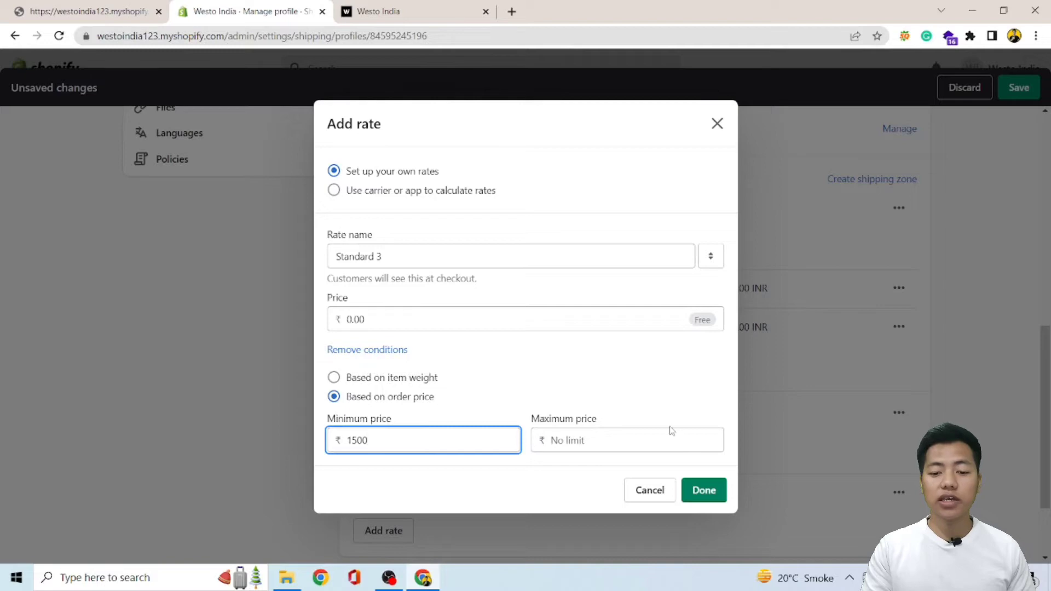
{"action": "left_click", "coordinate": [649, 438]}
{"action": "type", "text": "0"}
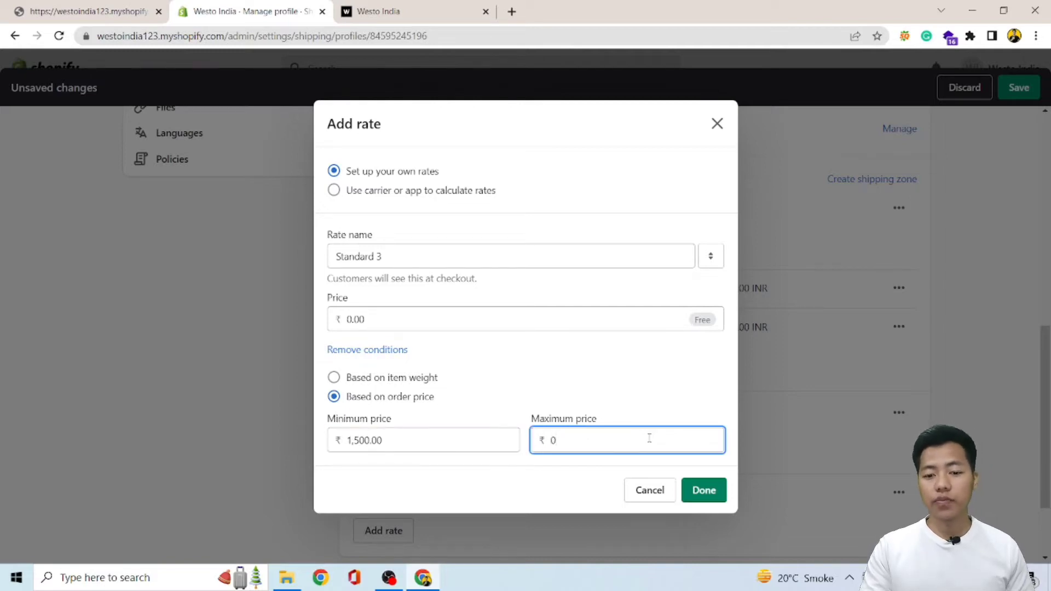
{"action": "key", "text": "BackSpace"}
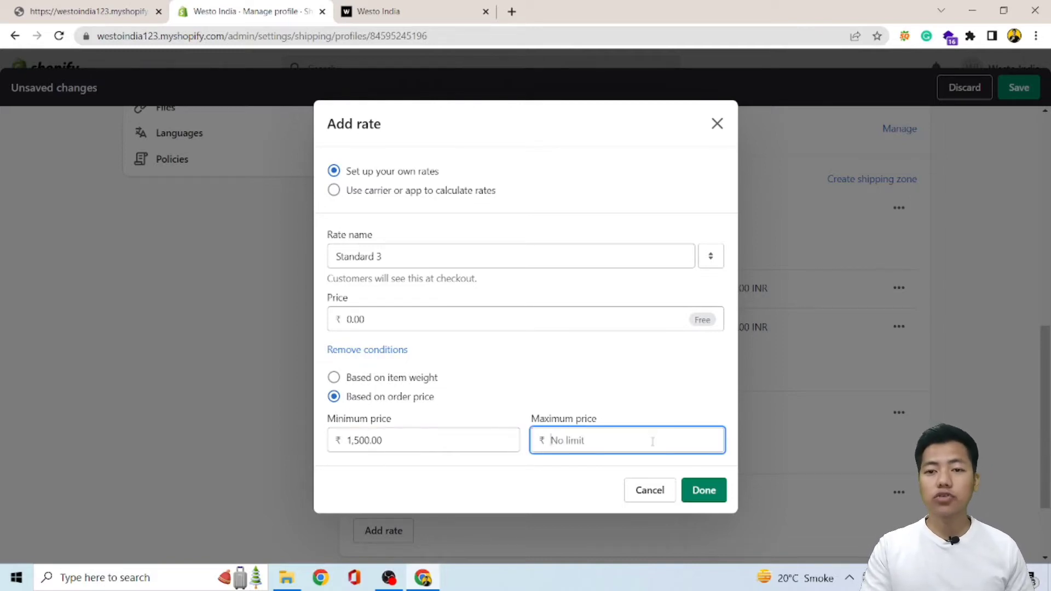
{"action": "left_click", "coordinate": [692, 484]}
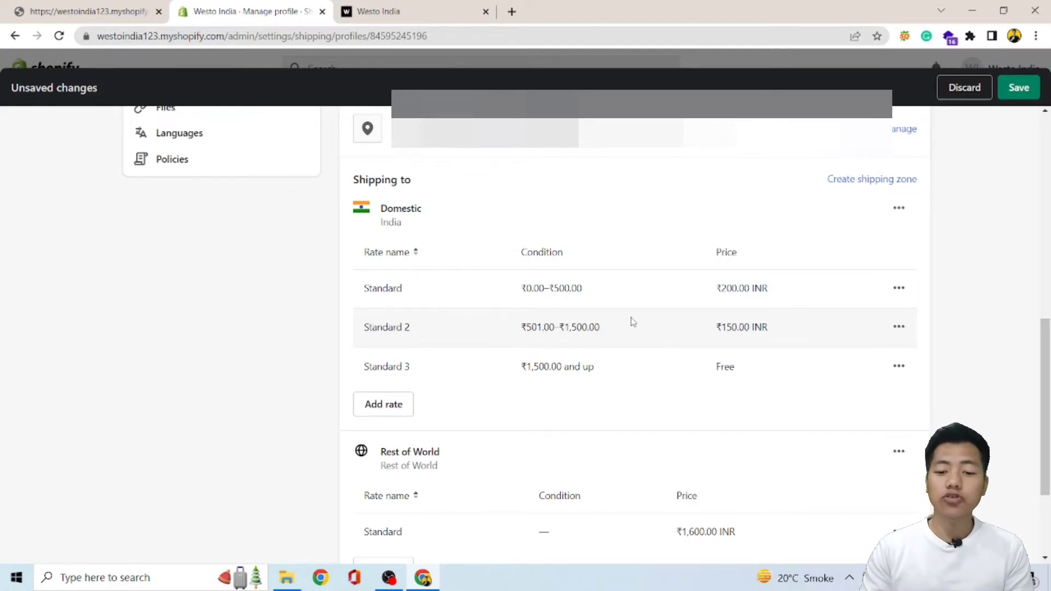
{"action": "left_click", "coordinate": [1022, 88]}
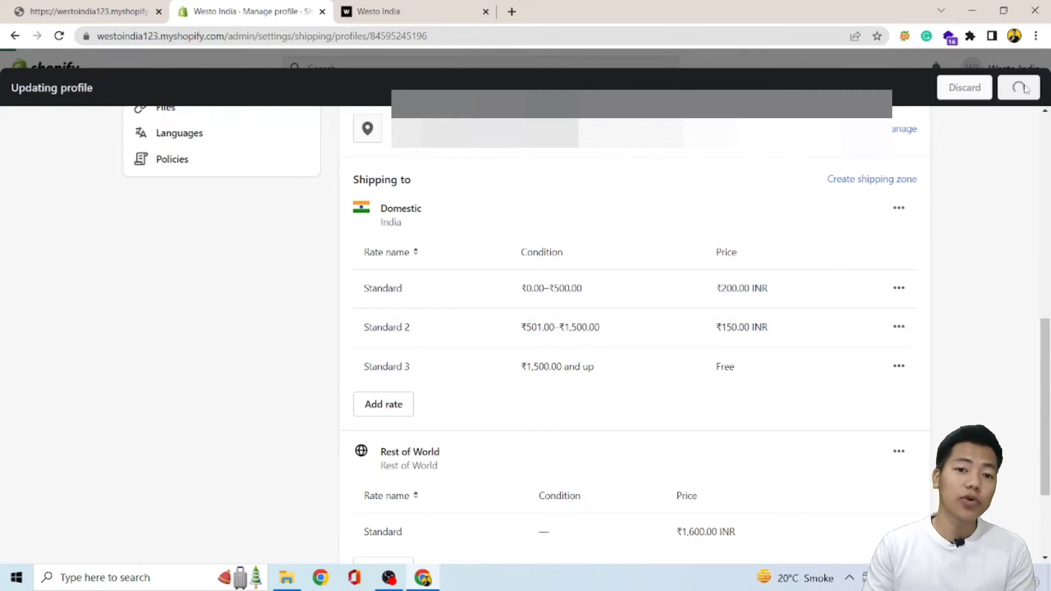
Switch to the Westo India storefront and open the Zig-Zag Top from the Best Seller section in a new tab.
{"action": "left_click", "coordinate": [454, 6]}
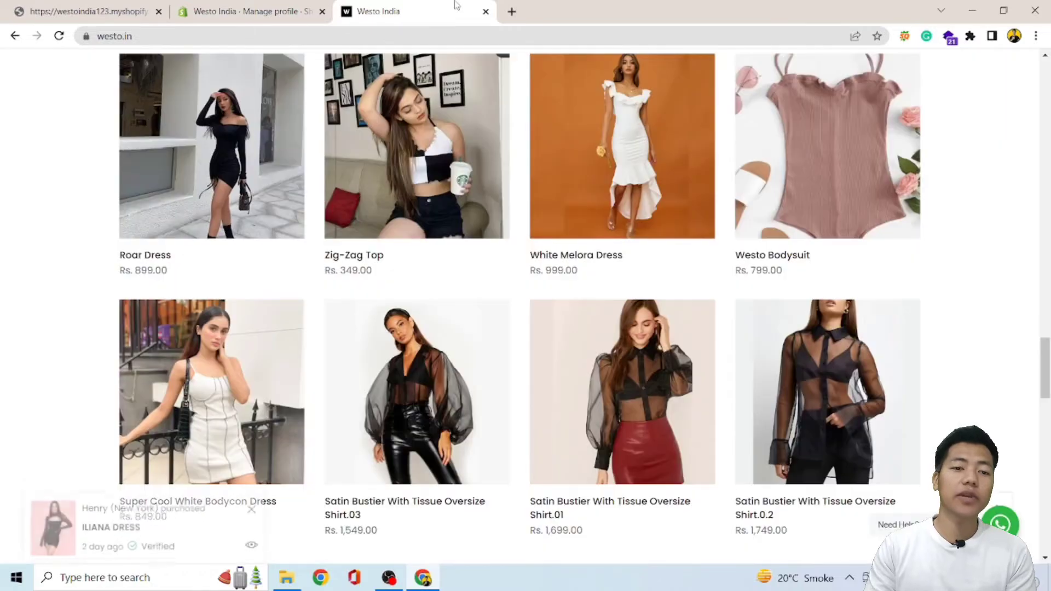
{"action": "left_click", "coordinate": [298, 7]}
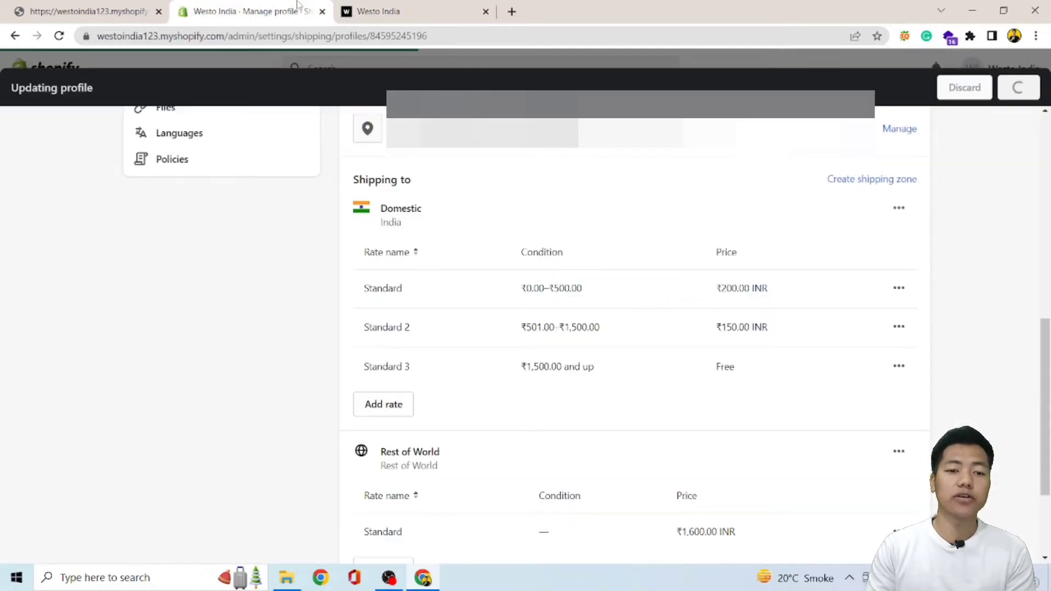
{"action": "left_click", "coordinate": [394, 12]}
{"action": "scroll", "coordinate": [457, 217], "scroll_direction": "up", "scroll_amount": 8}
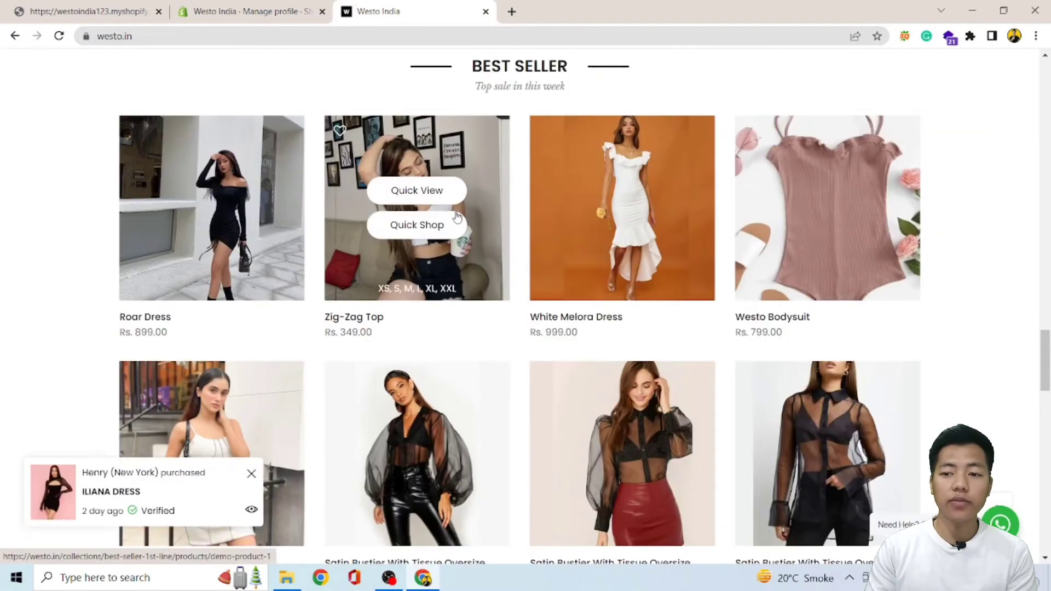
{"action": "scroll", "coordinate": [458, 218], "scroll_direction": "up", "scroll_amount": 12}
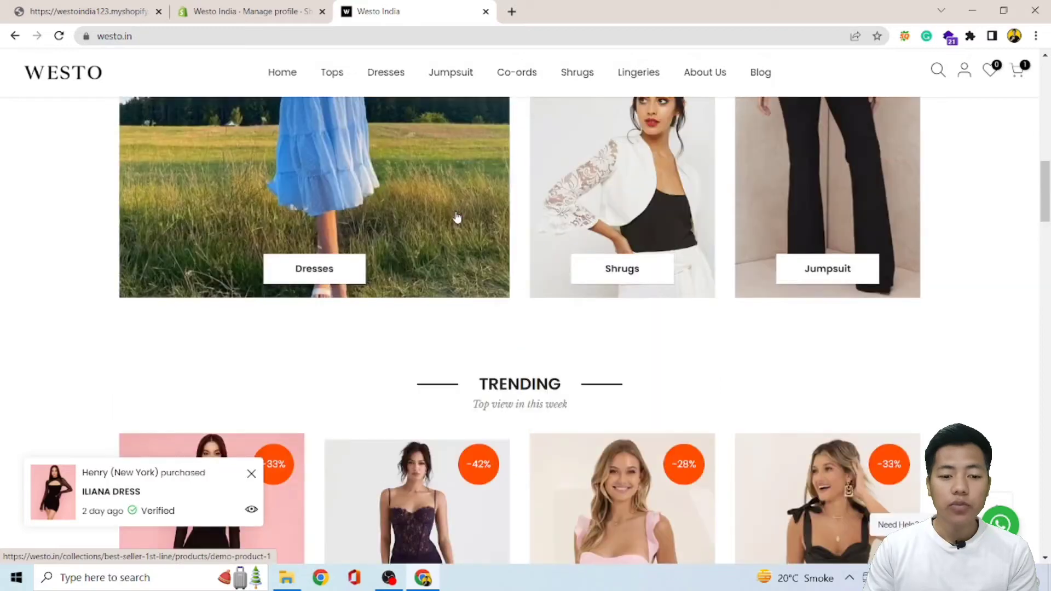
{"action": "scroll", "coordinate": [457, 217], "scroll_direction": "down", "scroll_amount": 15}
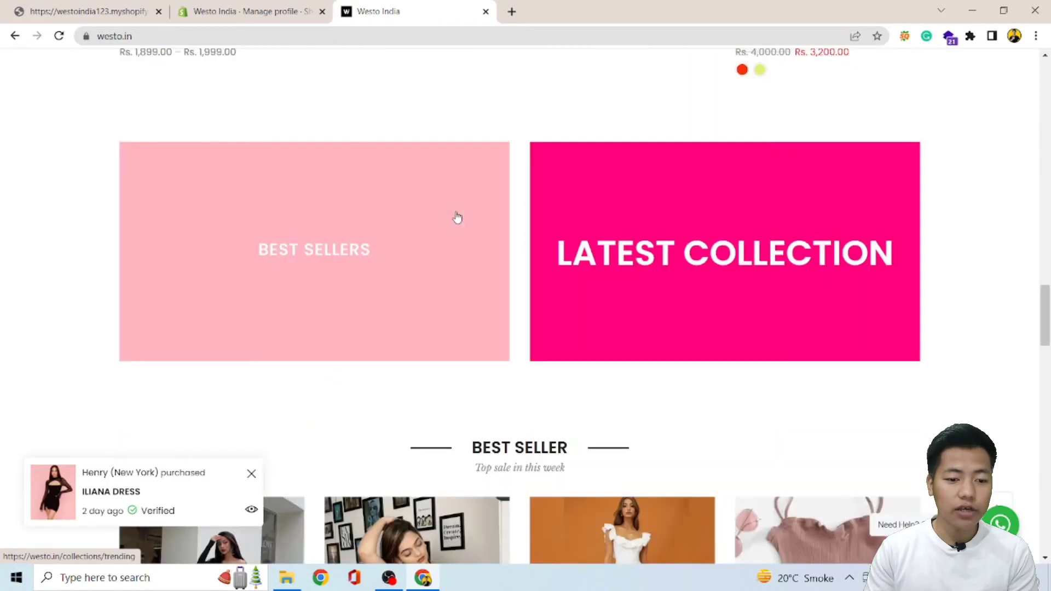
{"action": "scroll", "coordinate": [458, 218], "scroll_direction": "down", "scroll_amount": 9}
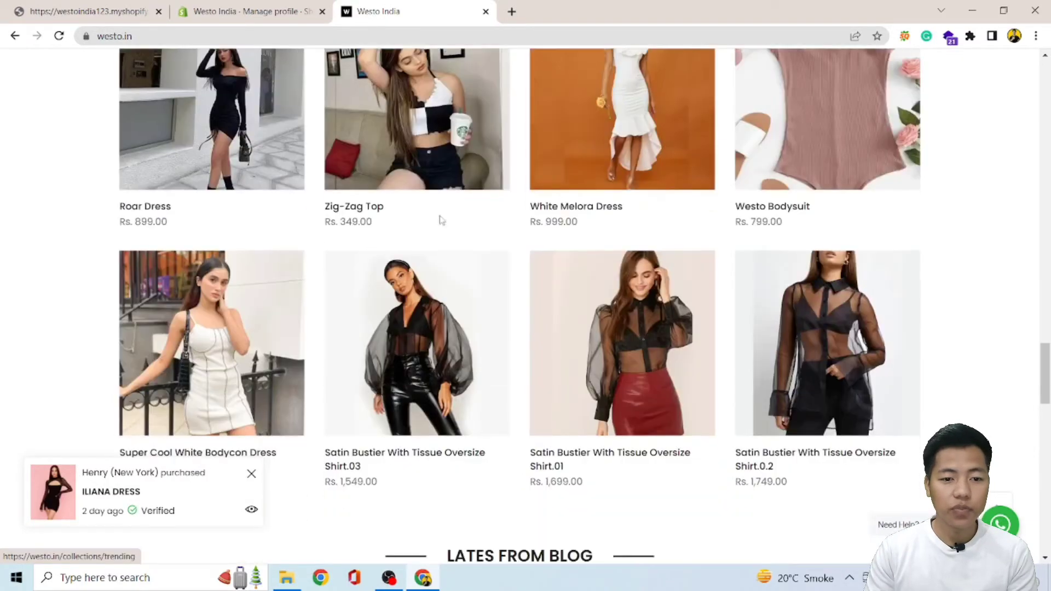
{"action": "right_click", "coordinate": [353, 214]}
{"action": "left_click", "coordinate": [383, 219]}
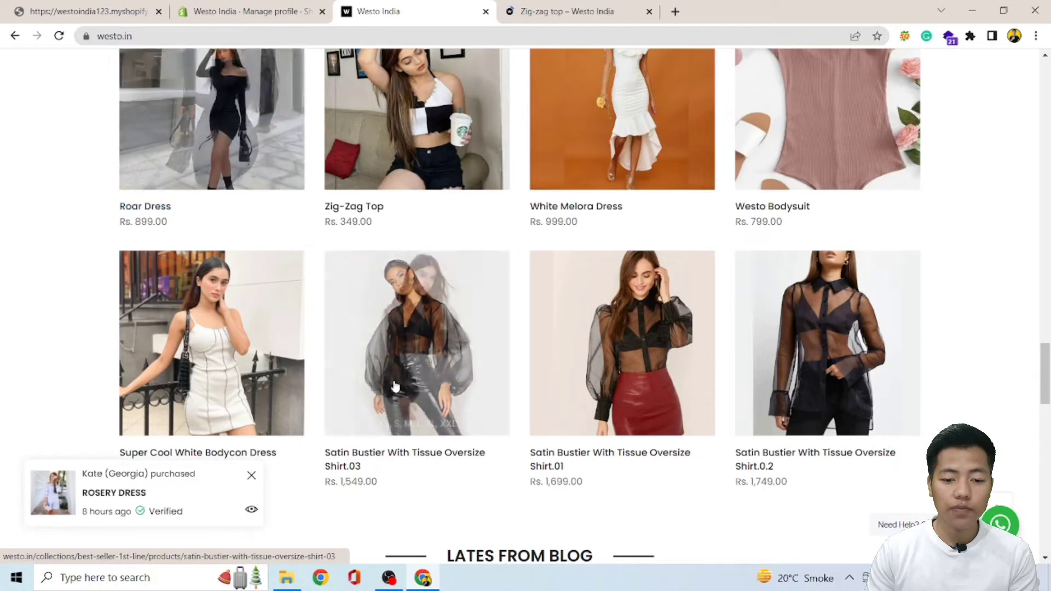
Open the Roar Dress and the Satin Bustier With Tissue Oversize Shirt.01 in separate new tabs.
{"action": "scroll", "coordinate": [395, 385], "scroll_direction": "down", "scroll_amount": 1}
{"action": "scroll", "coordinate": [395, 385], "scroll_direction": "down", "scroll_amount": 1}
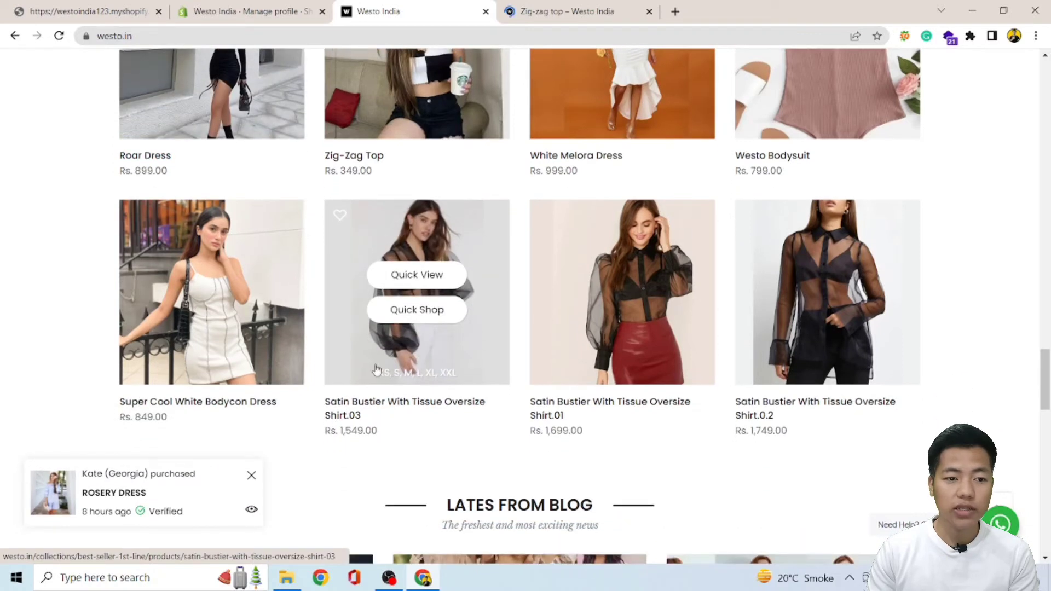
{"action": "right_click", "coordinate": [155, 156]}
{"action": "left_click", "coordinate": [186, 163]}
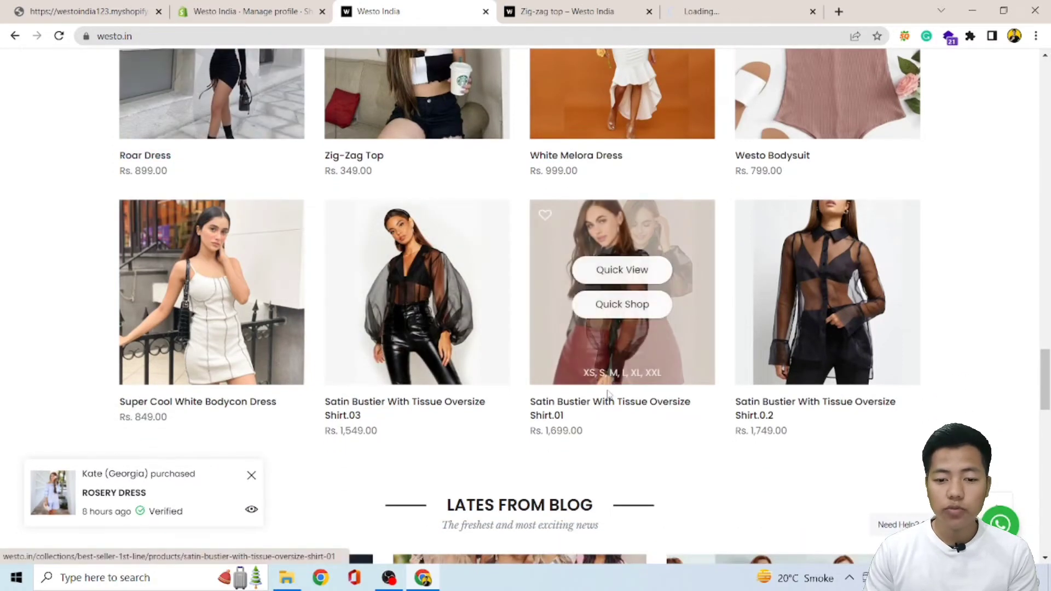
{"action": "right_click", "coordinate": [567, 406]}
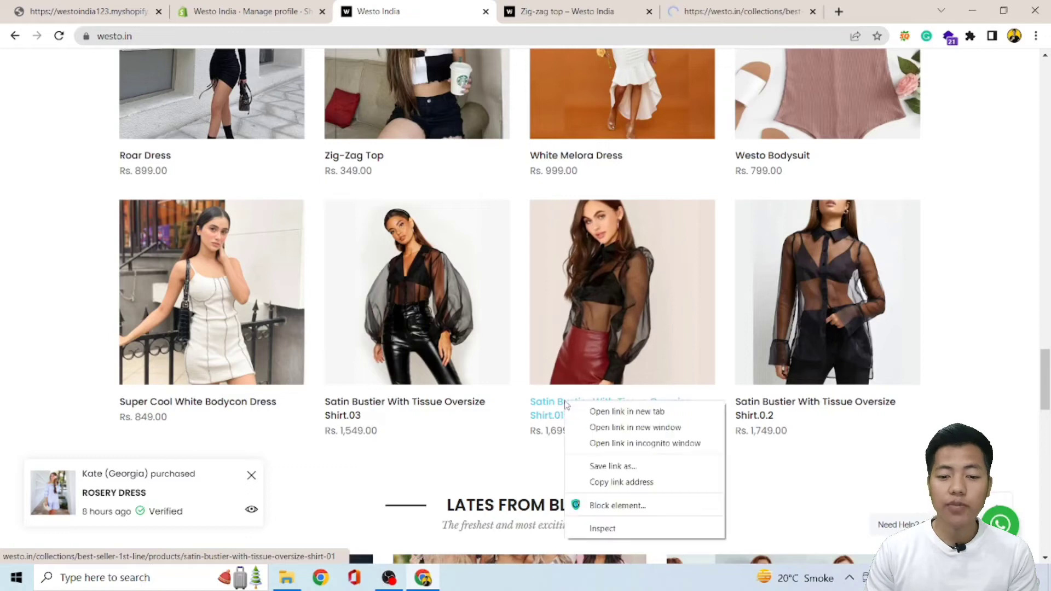
{"action": "left_click", "coordinate": [593, 413]}
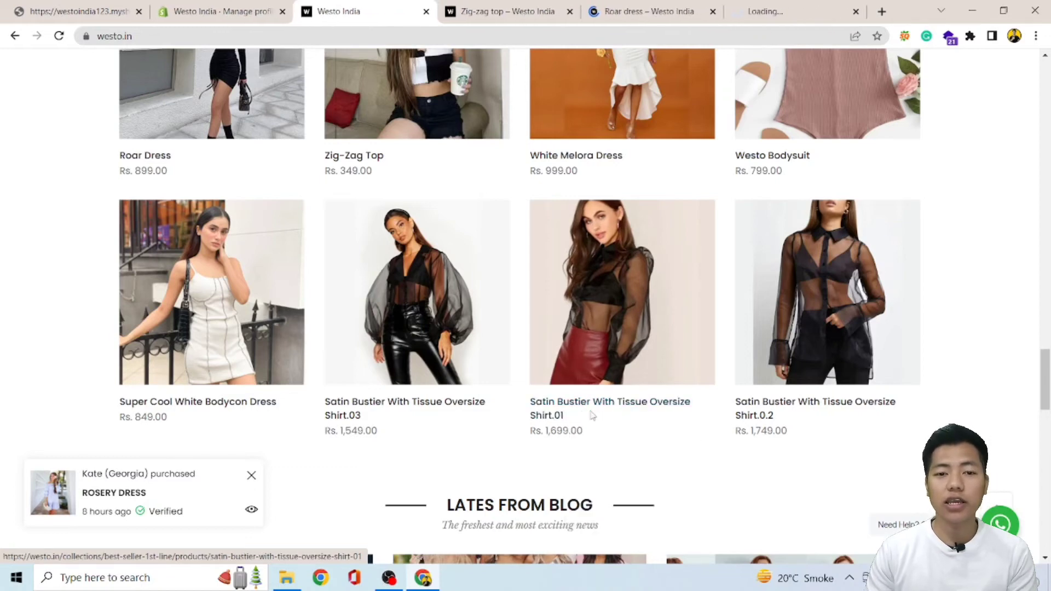
Add the Zig-zag top in size XS to the cart and set its cart quantity to 1.
{"action": "left_click", "coordinate": [513, 15]}
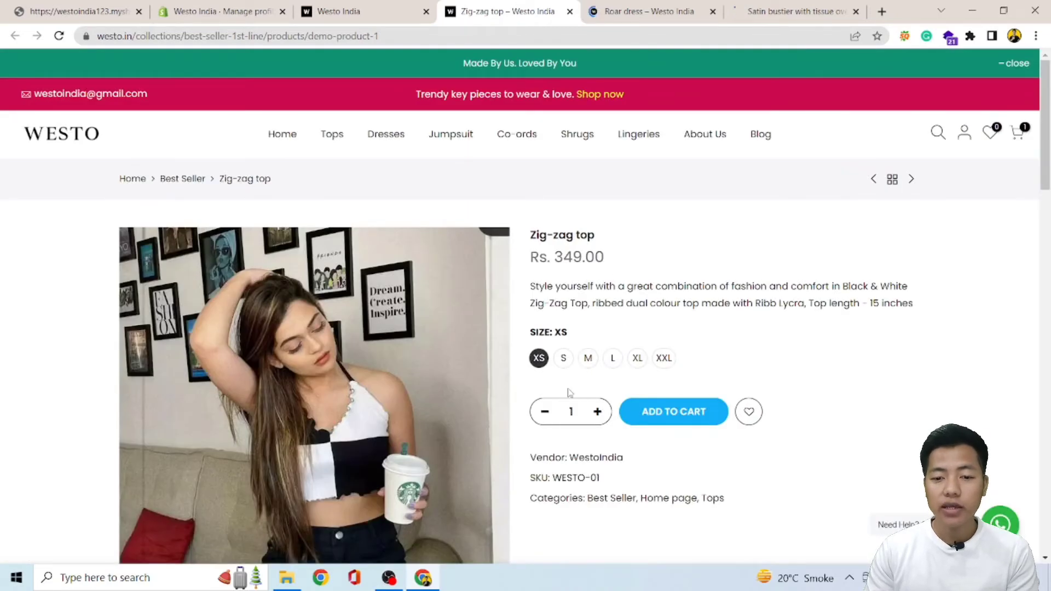
{"action": "left_click", "coordinate": [670, 415]}
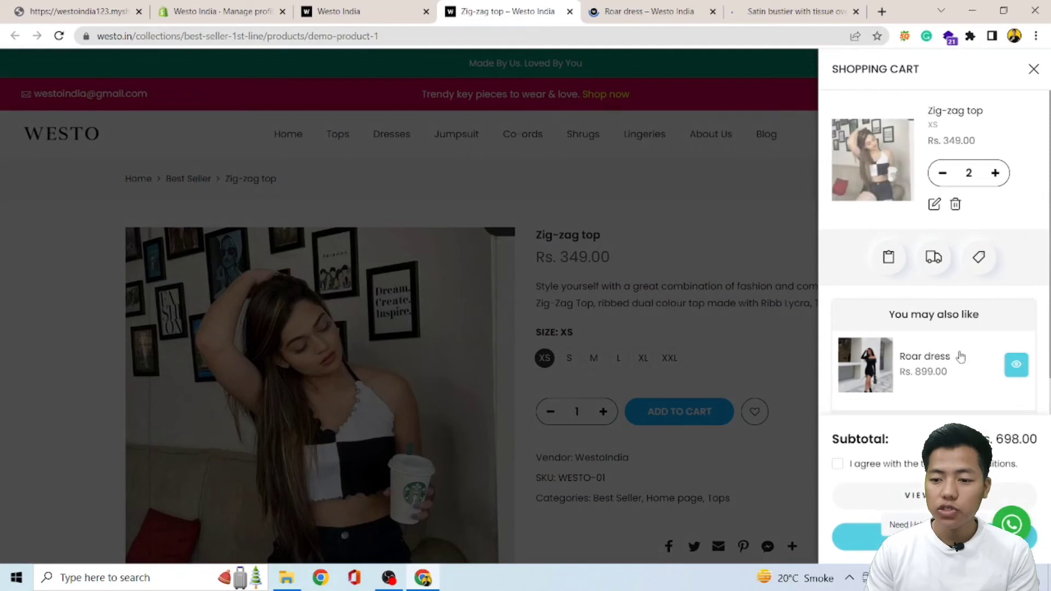
{"action": "scroll", "coordinate": [989, 323], "scroll_direction": "down", "scroll_amount": 1}
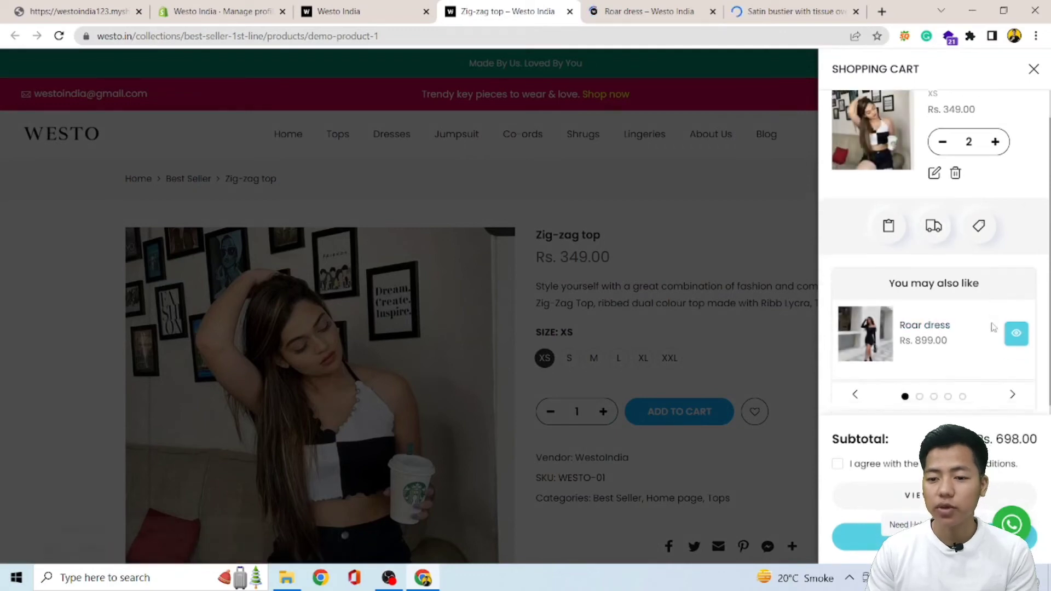
{"action": "scroll", "coordinate": [994, 327], "scroll_direction": "up", "scroll_amount": 1}
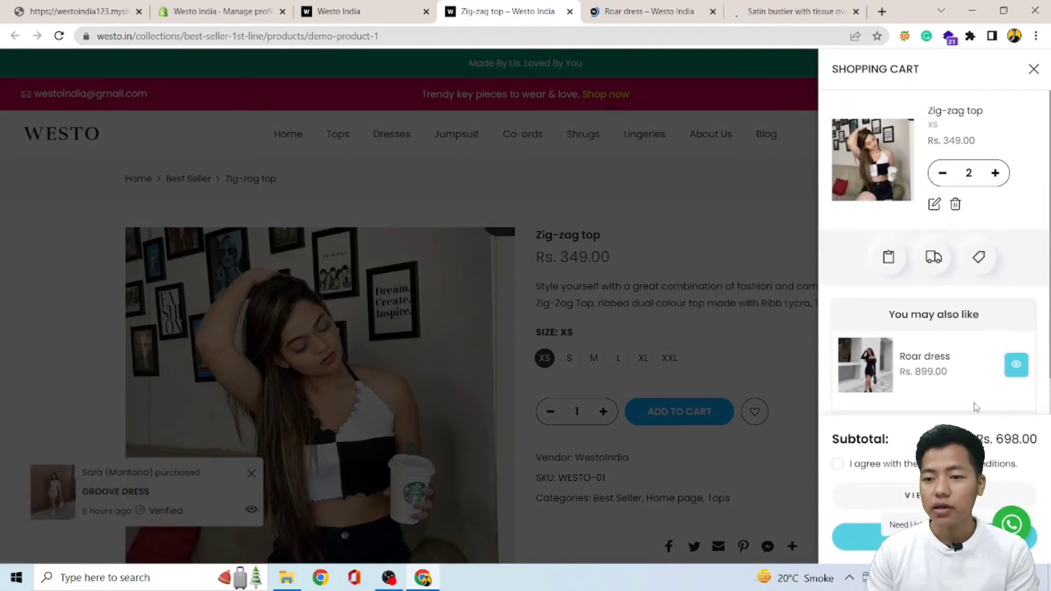
{"action": "left_click", "coordinate": [945, 174]}
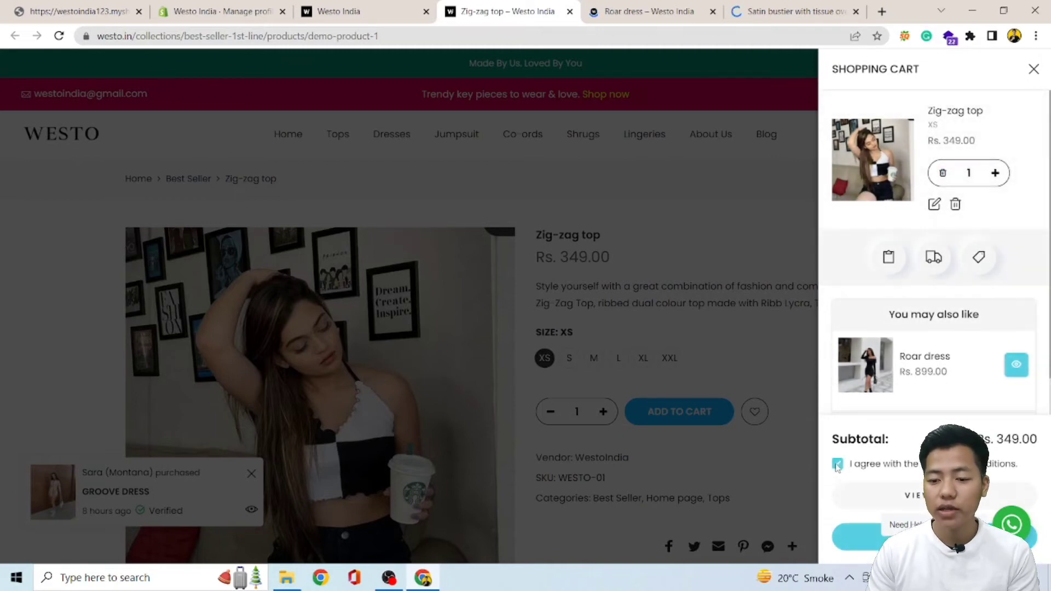
Proceed to checkout with only the Zig-zag top and check the shipping charge against the subtotal.
{"action": "left_click", "coordinate": [871, 548]}
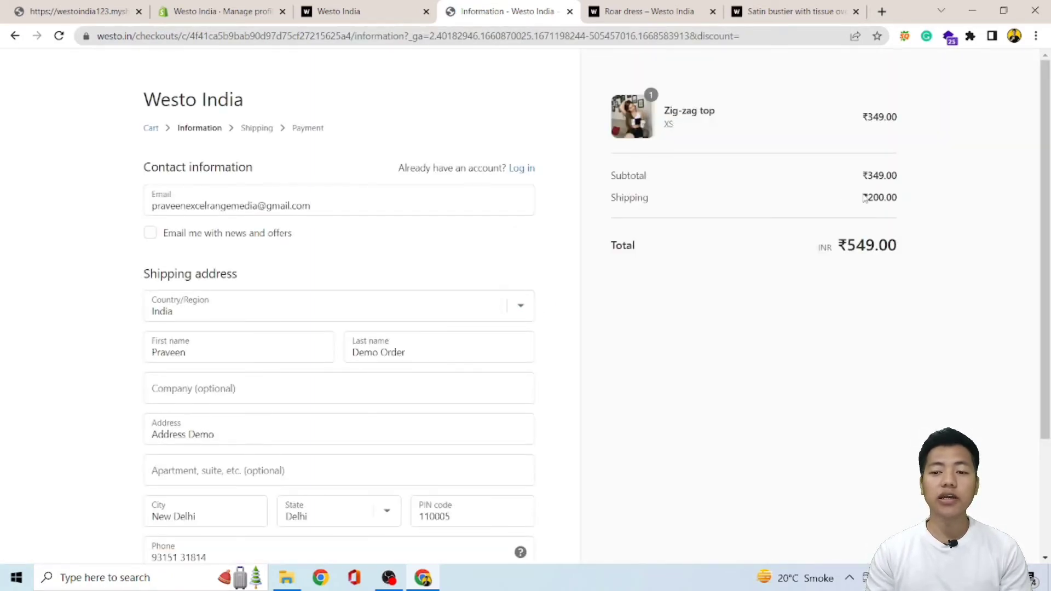
{"action": "left_click_drag", "start_coordinate": [865, 196], "coordinate": [912, 201]}
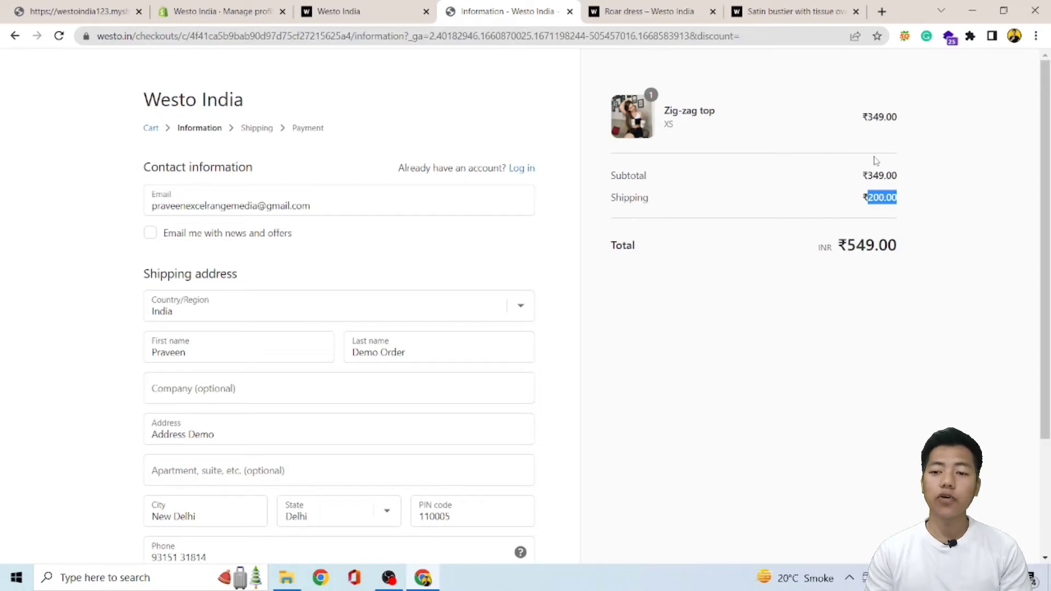
{"action": "left_click_drag", "start_coordinate": [894, 175], "coordinate": [855, 173]}
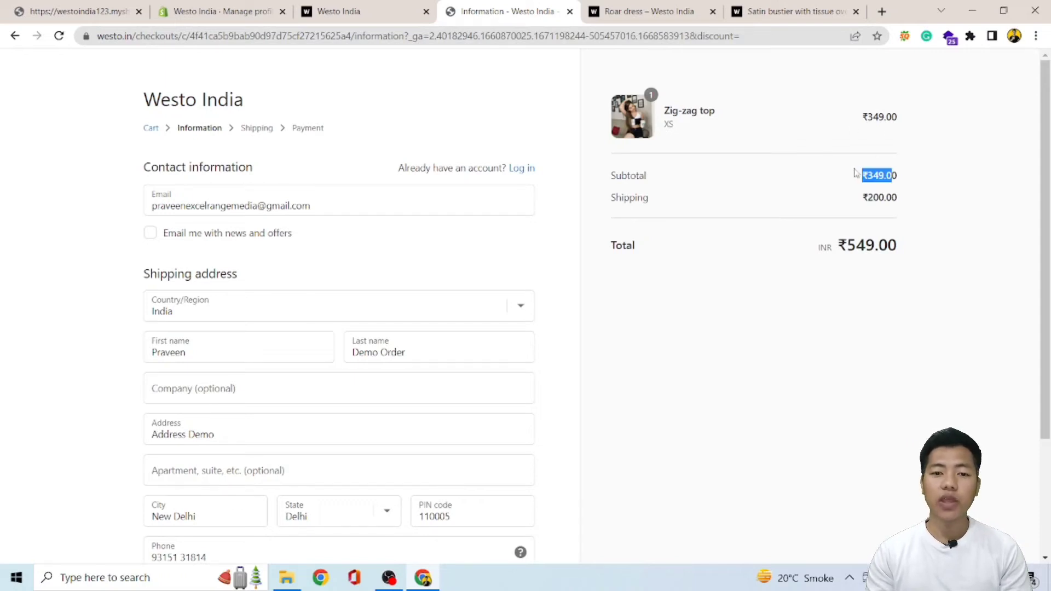
Add one Roar dress in size XS to the cart from its product page.
{"action": "left_click", "coordinate": [656, 5]}
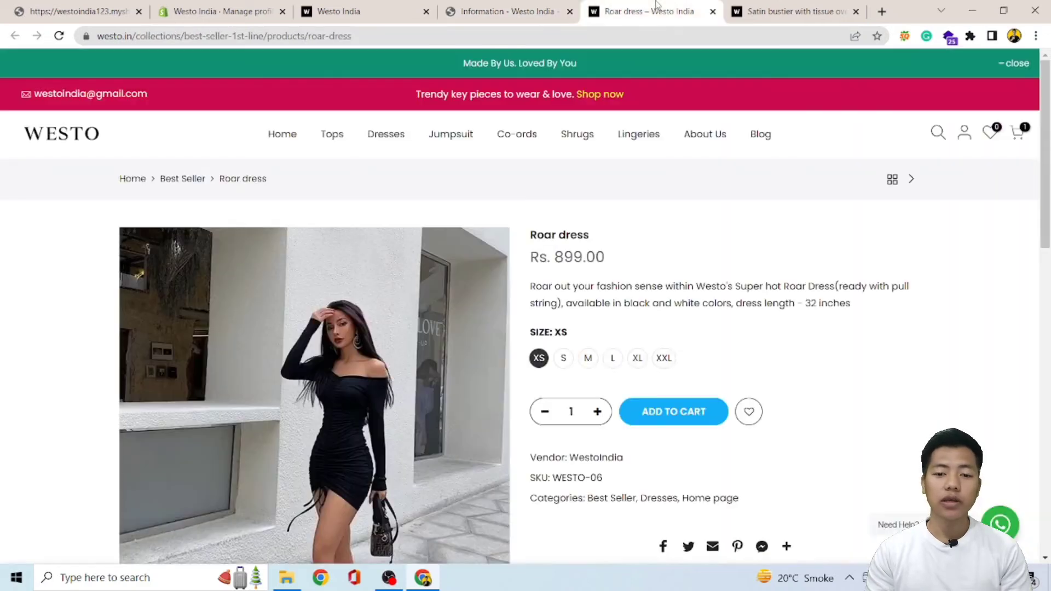
{"action": "scroll", "coordinate": [625, 261], "scroll_direction": "down", "scroll_amount": 2}
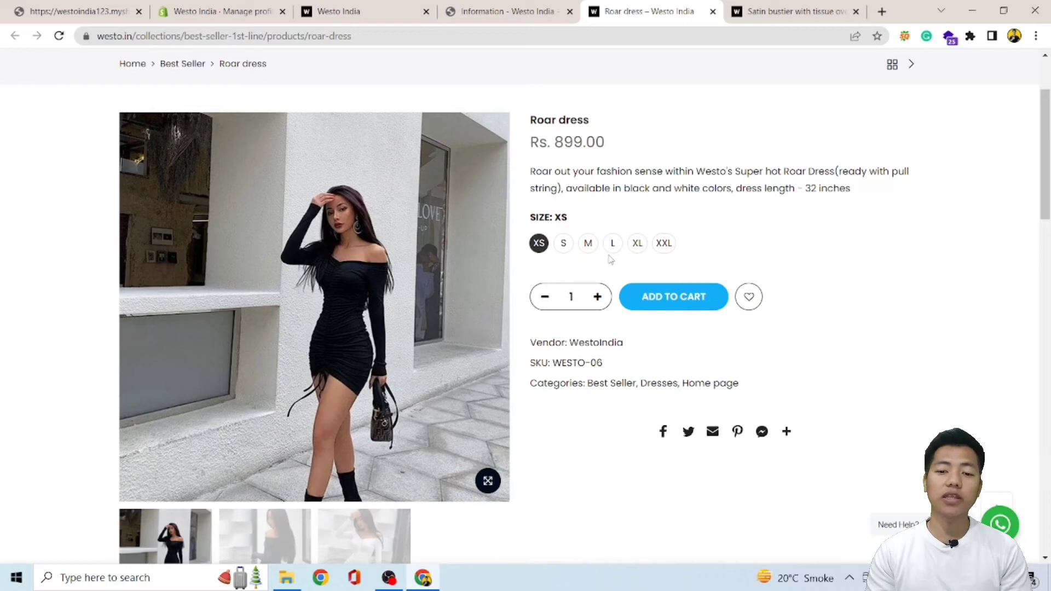
{"action": "left_click", "coordinate": [649, 297]}
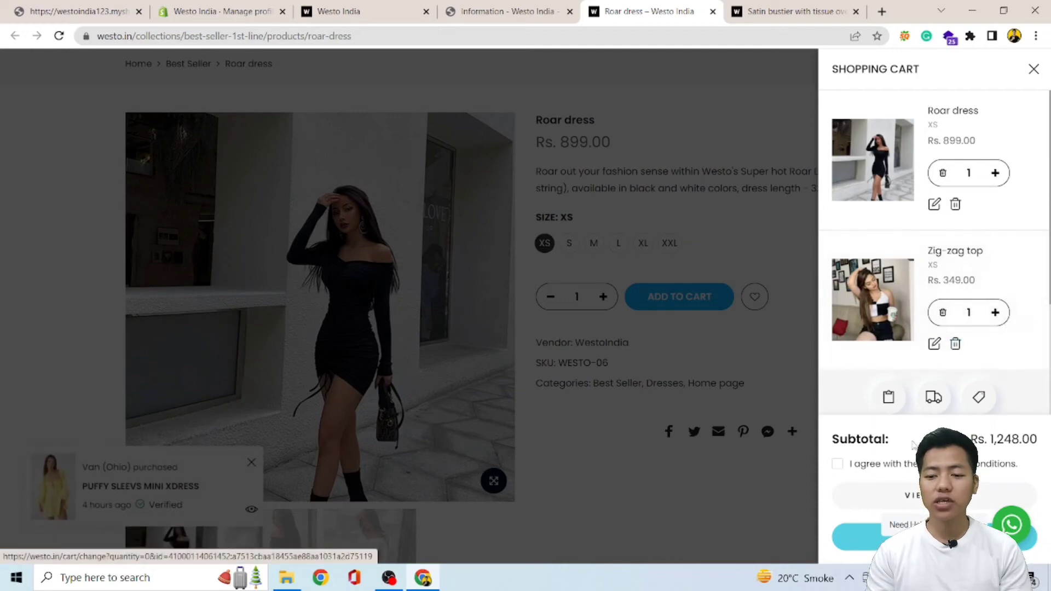
Accept the terms, check out with the Roar dress and Zig-zag top, and examine the shipping charge.
{"action": "left_click", "coordinate": [838, 465]}
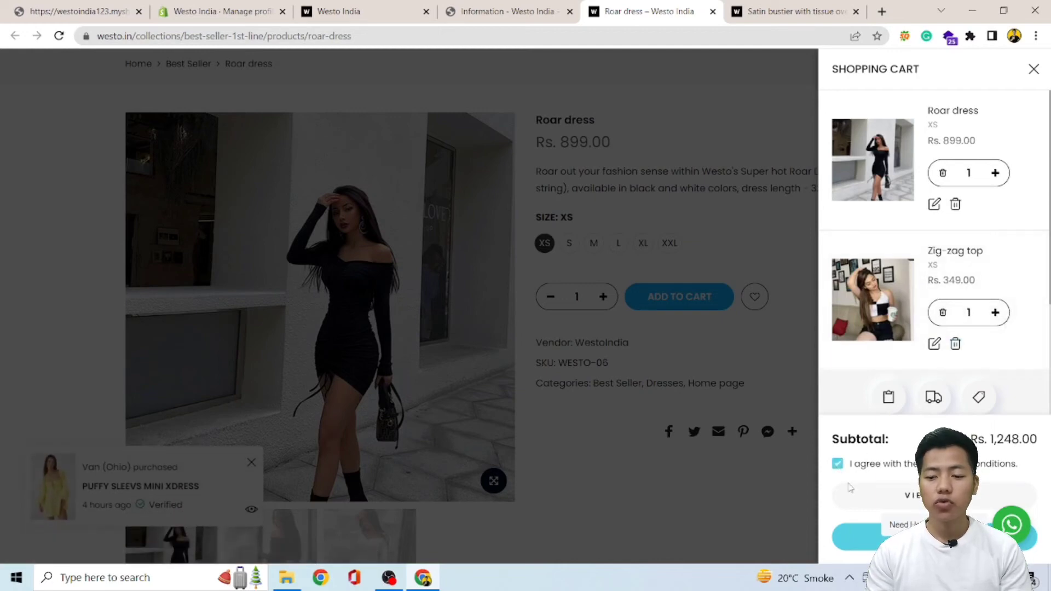
{"action": "left_click", "coordinate": [865, 542]}
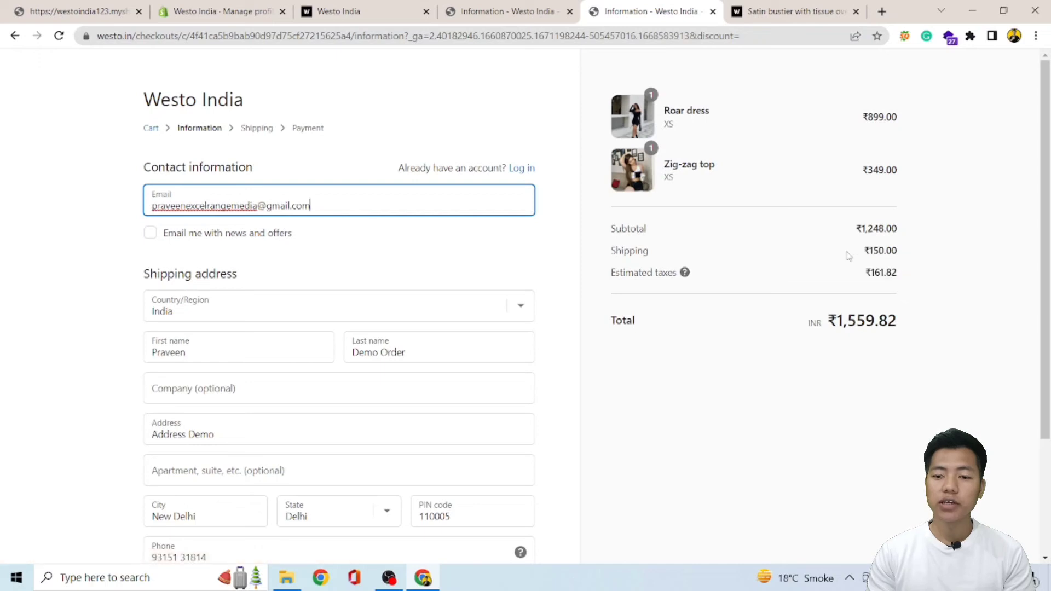
{"action": "left_click_drag", "start_coordinate": [868, 250], "coordinate": [918, 249]}
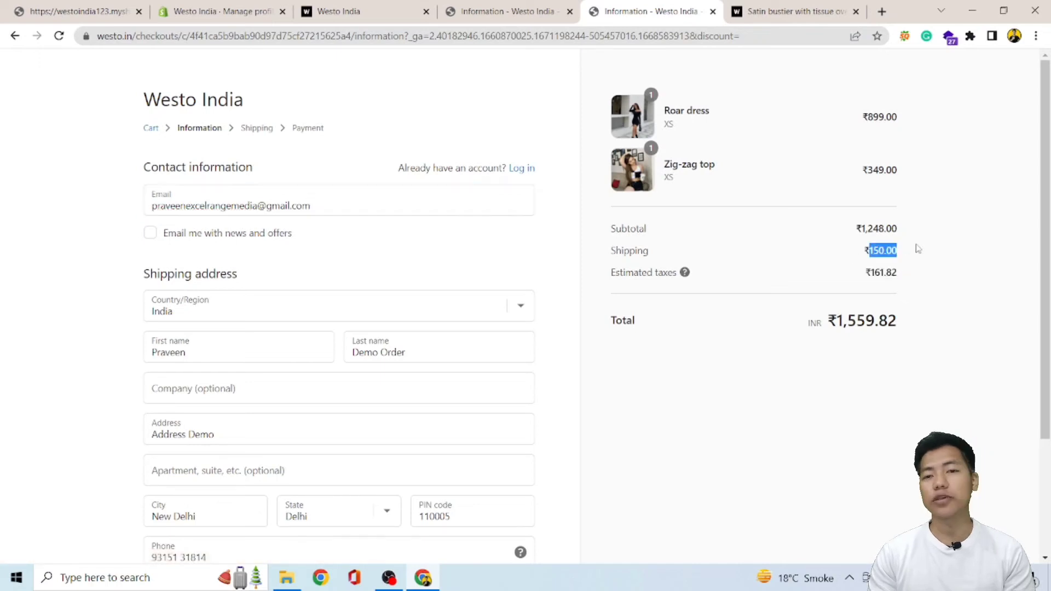
Add one Satin bustier with tissue oversize shirt.01 in size XS to the cart from its product page.
{"action": "left_click", "coordinate": [744, 7]}
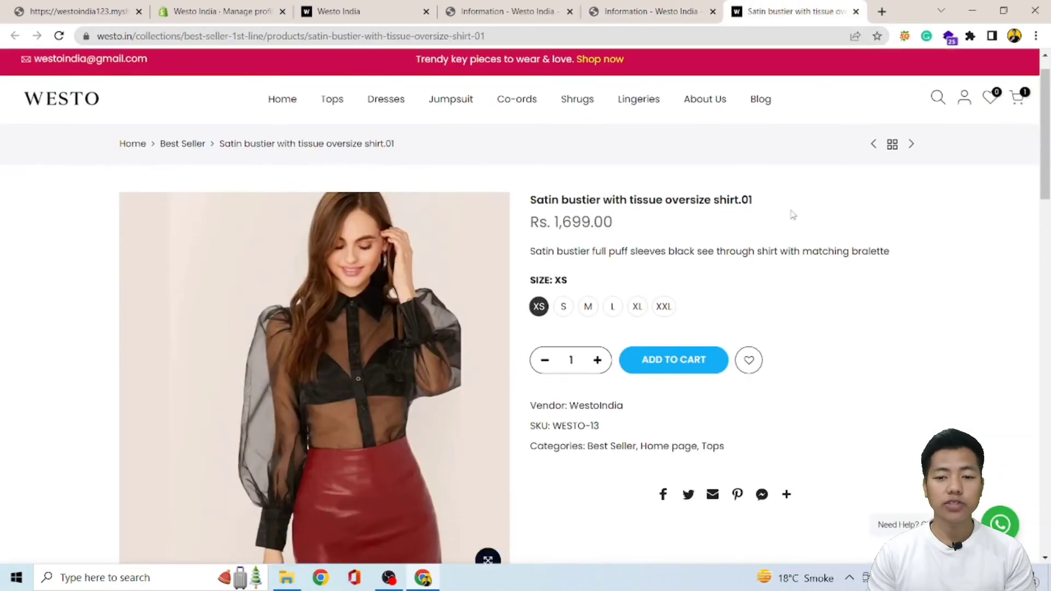
{"action": "scroll", "coordinate": [793, 214], "scroll_direction": "down", "scroll_amount": 2}
{"action": "left_click", "coordinate": [673, 237]}
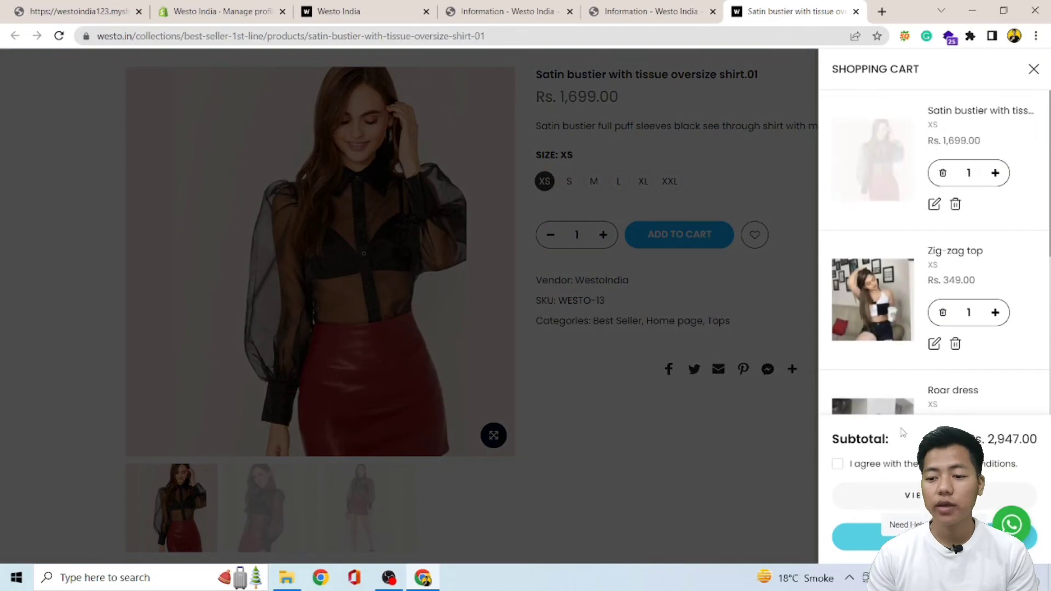
Check the cart subtotal, accept the terms and check out with the three products to examine the shipping charge.
{"action": "left_click_drag", "start_coordinate": [989, 440], "coordinate": [1045, 439]}
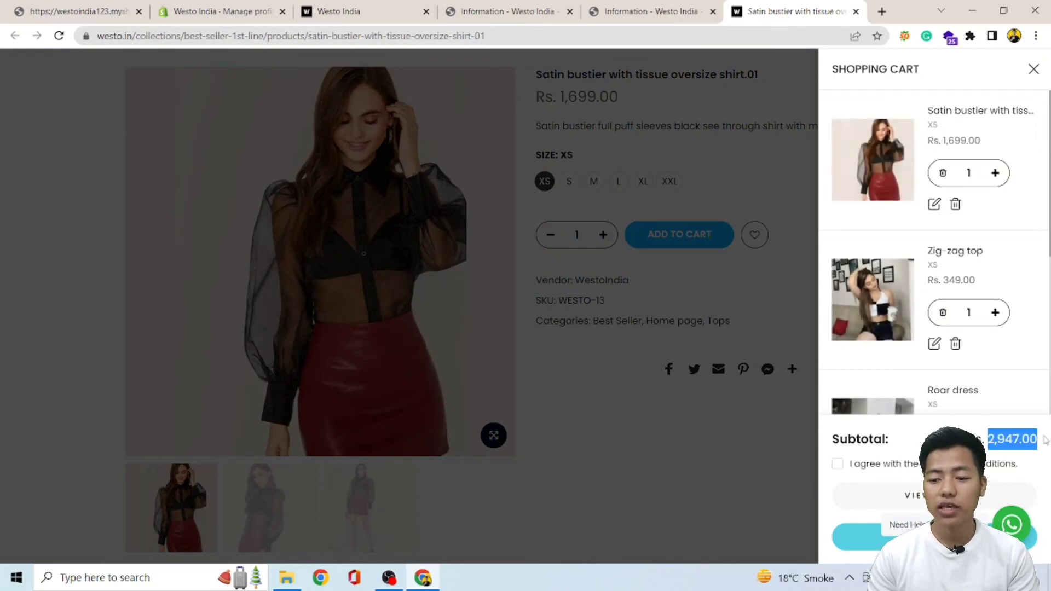
{"action": "left_click", "coordinate": [839, 465]}
{"action": "left_click", "coordinate": [867, 530]}
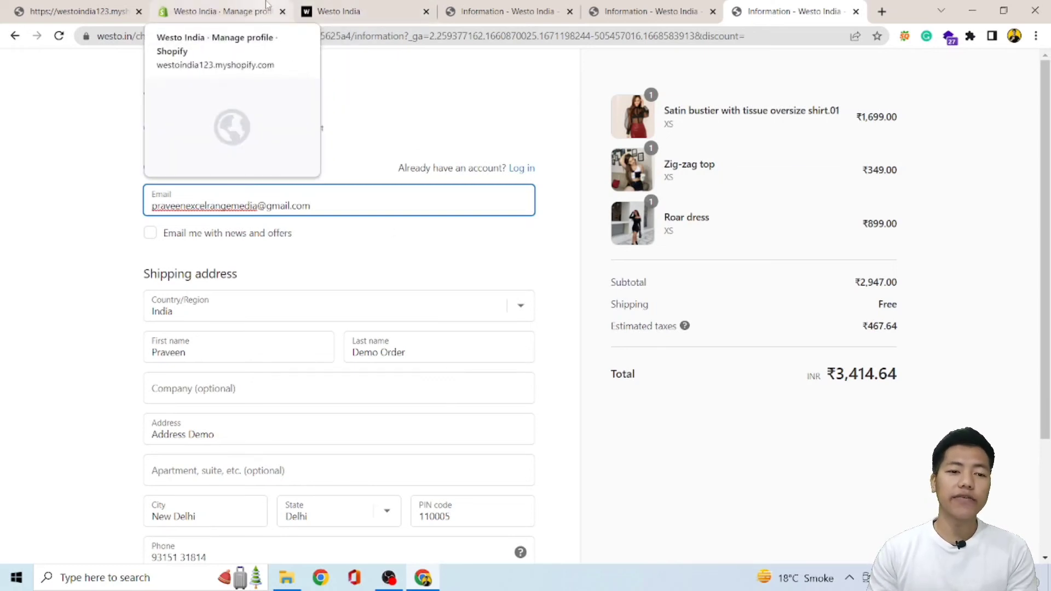
Switch back to the Shopify admin's shipping profile and examine the Rest of World zone's Standard rate and its option for adding rates.
{"action": "left_click", "coordinate": [222, 11]}
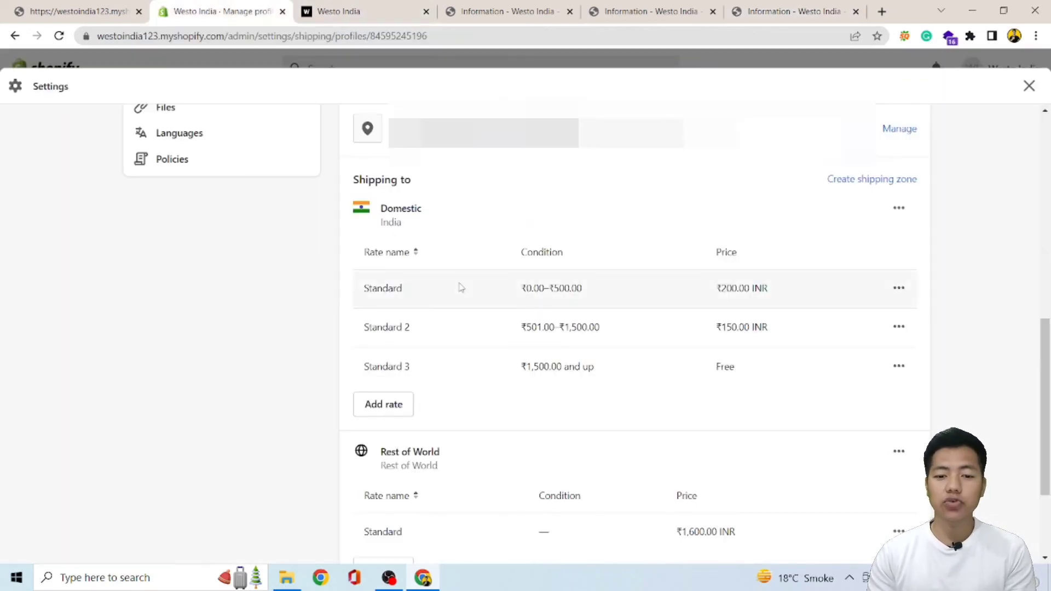
{"action": "scroll", "coordinate": [701, 404], "scroll_direction": "down", "scroll_amount": 3}
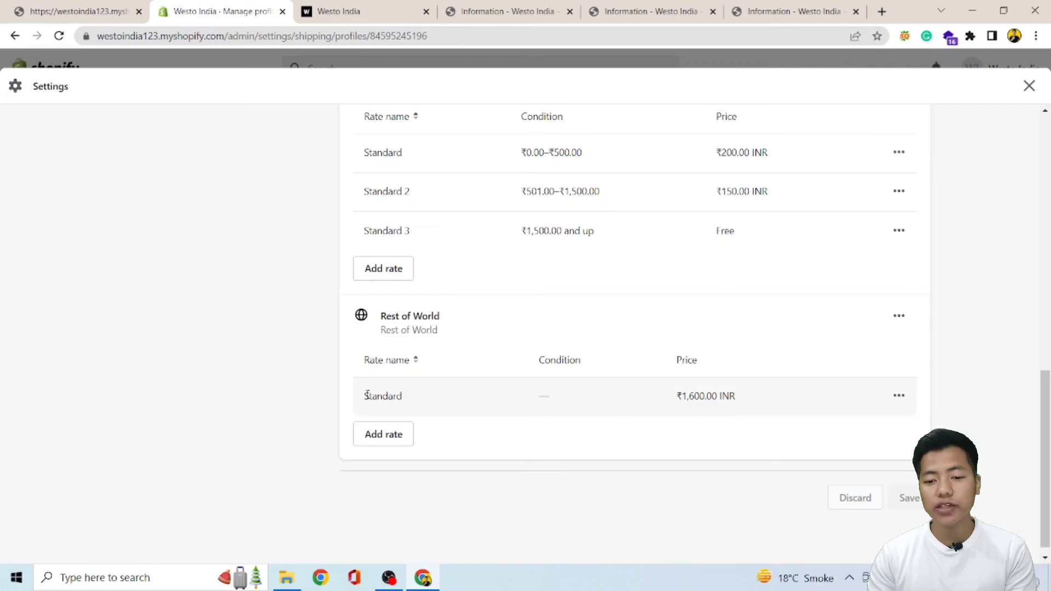
{"action": "left_click_drag", "start_coordinate": [369, 393], "coordinate": [777, 413]}
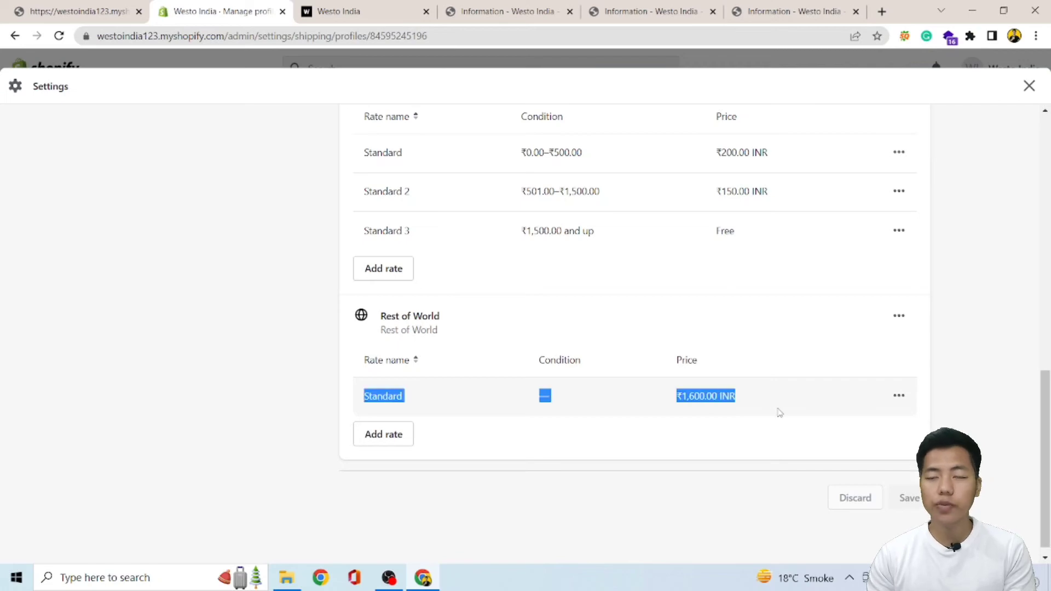
{"action": "left_click", "coordinate": [393, 434]}
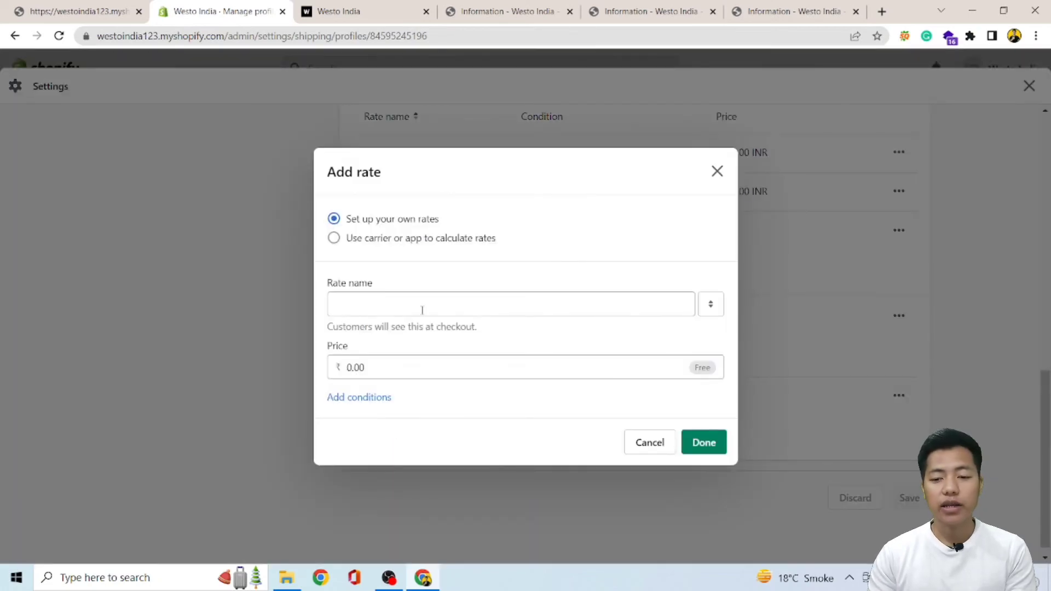
{"action": "left_click", "coordinate": [773, 327]}
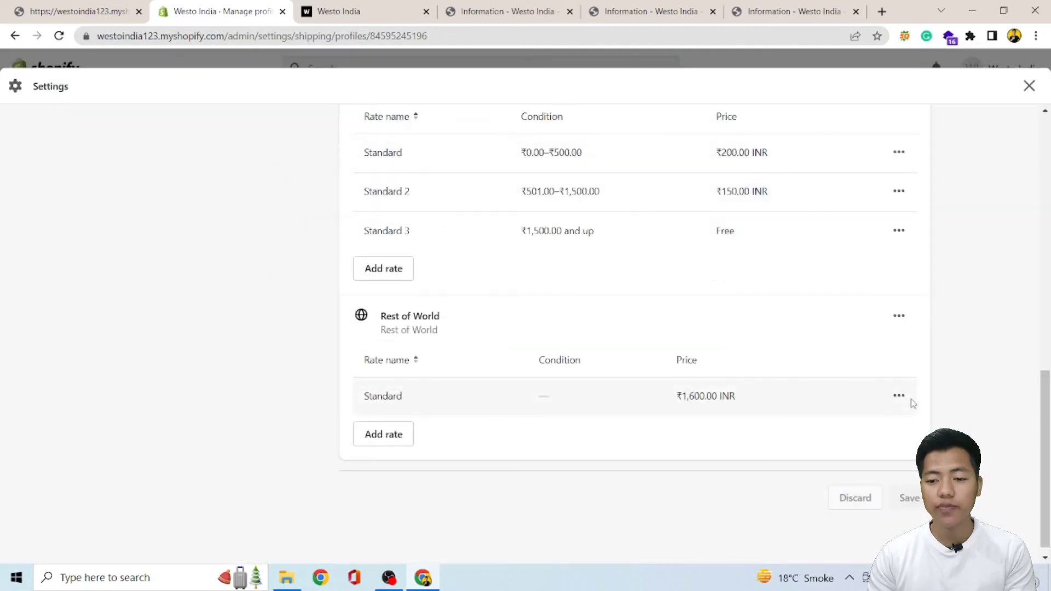
Edit the Rest of World zone's Standard rate and set its price to ₹2,000.
{"action": "left_click", "coordinate": [900, 397]}
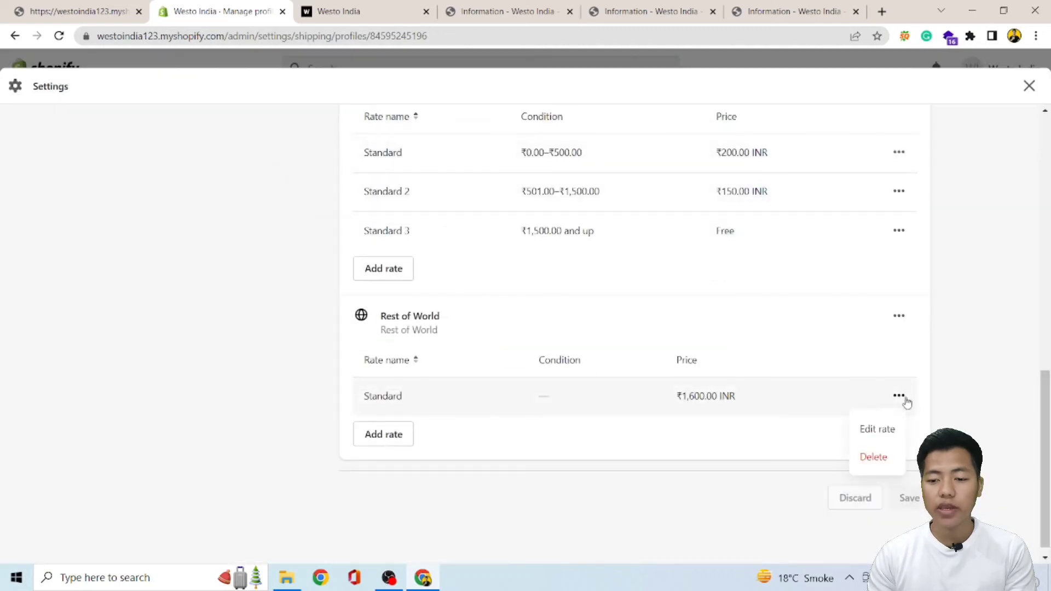
{"action": "left_click", "coordinate": [876, 429]}
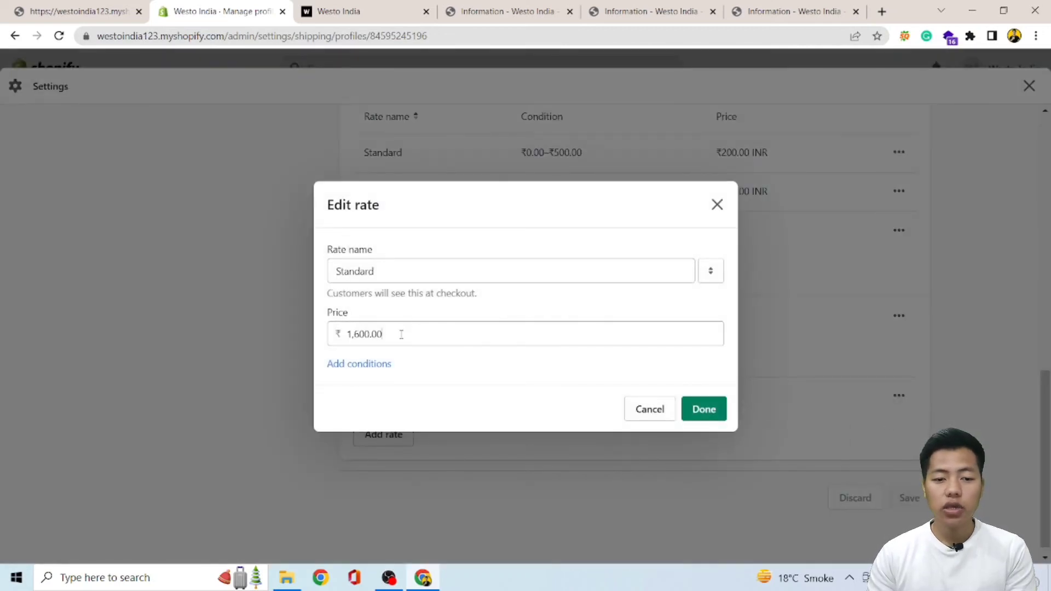
{"action": "double_click", "coordinate": [401, 333]}
{"action": "type", "text": "2,000"}
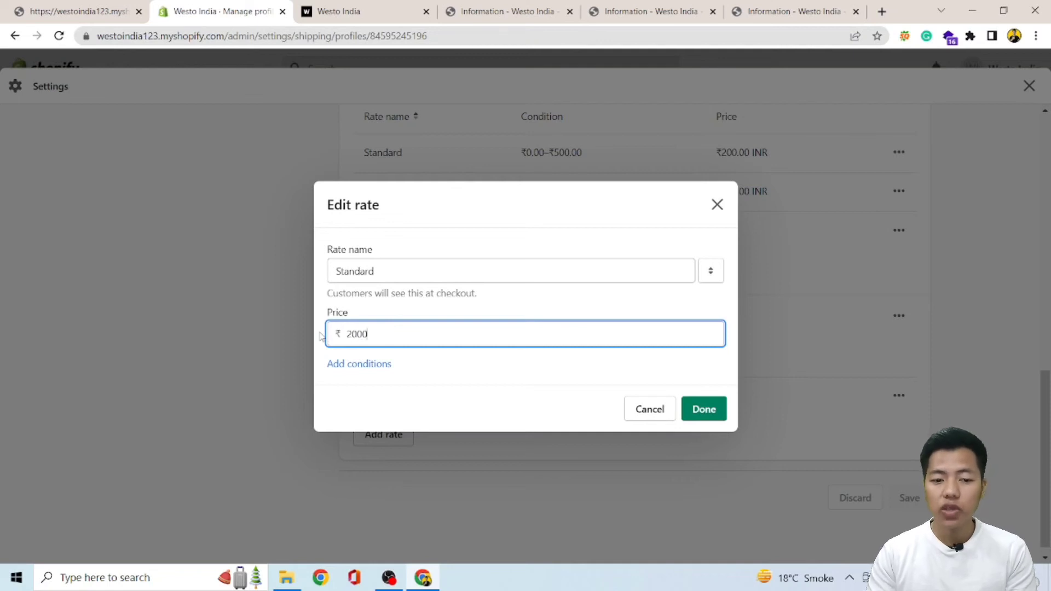
Add a condition based on order price with a minimum of ₹0 and no maximum, and apply the rate edit.
{"action": "left_click", "coordinate": [359, 364]}
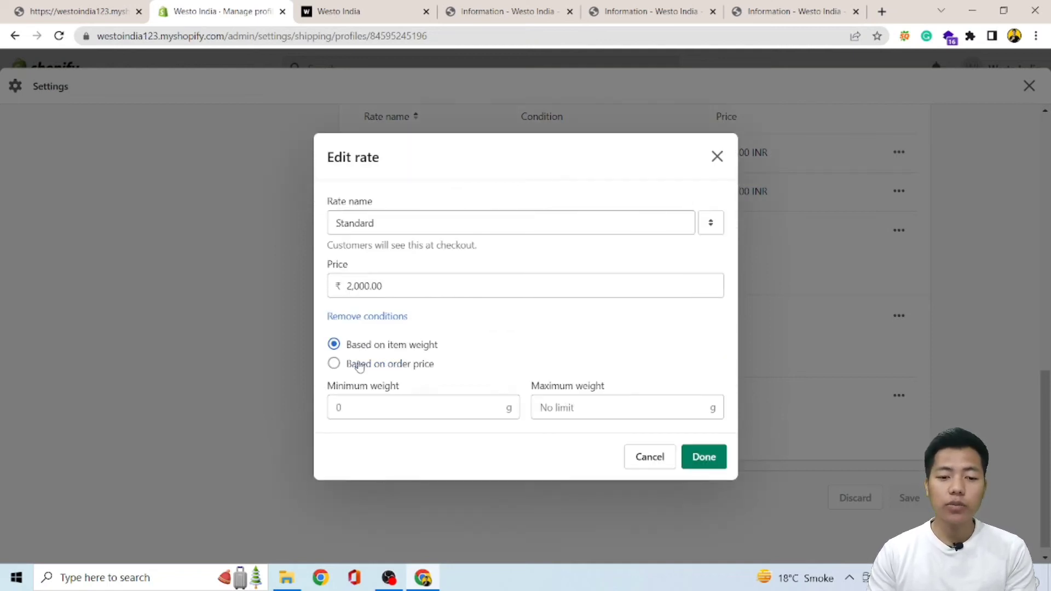
{"action": "left_click", "coordinate": [395, 365]}
{"action": "left_click", "coordinate": [378, 408]}
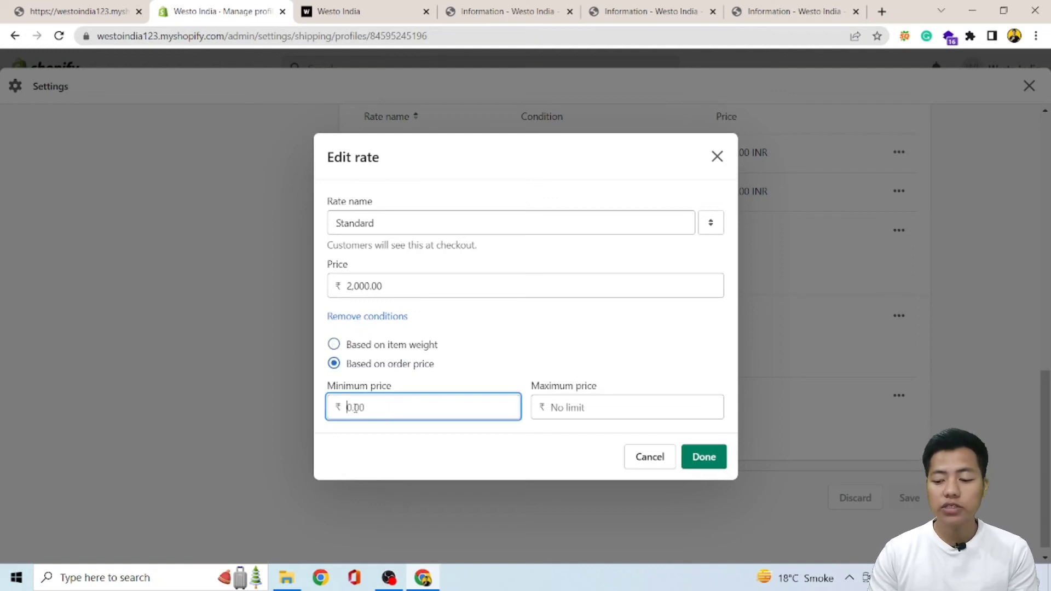
{"action": "type", "text": "0"}
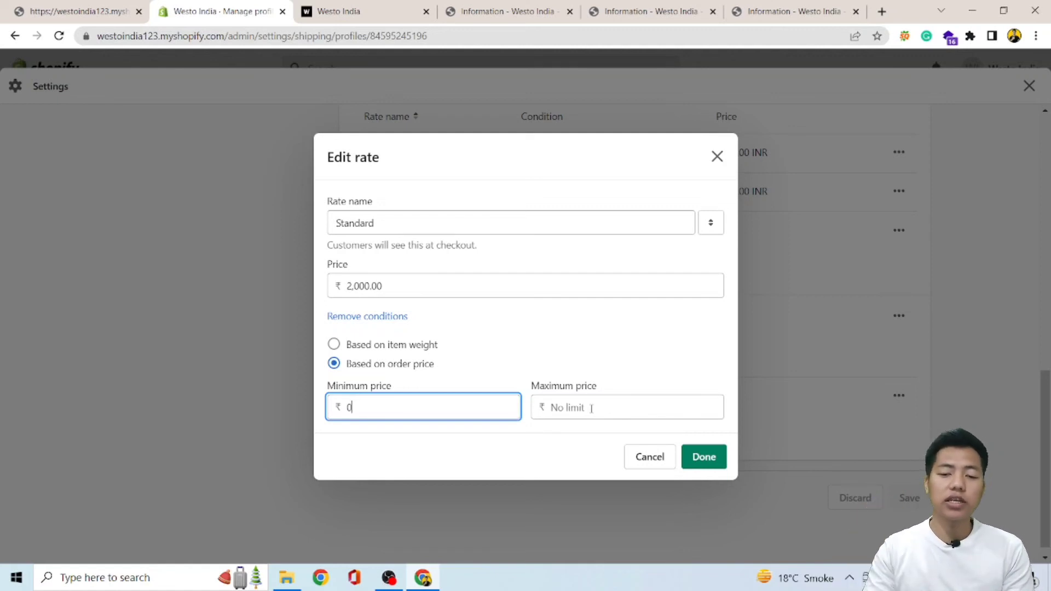
{"action": "left_click", "coordinate": [696, 462]}
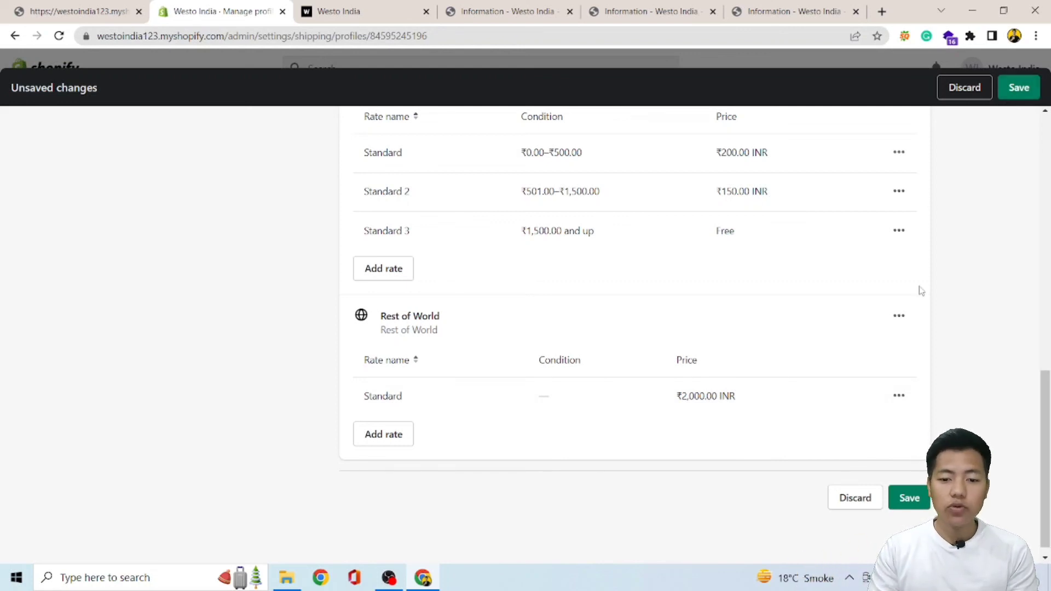
{"action": "scroll", "coordinate": [921, 291], "scroll_direction": "up", "scroll_amount": 1}
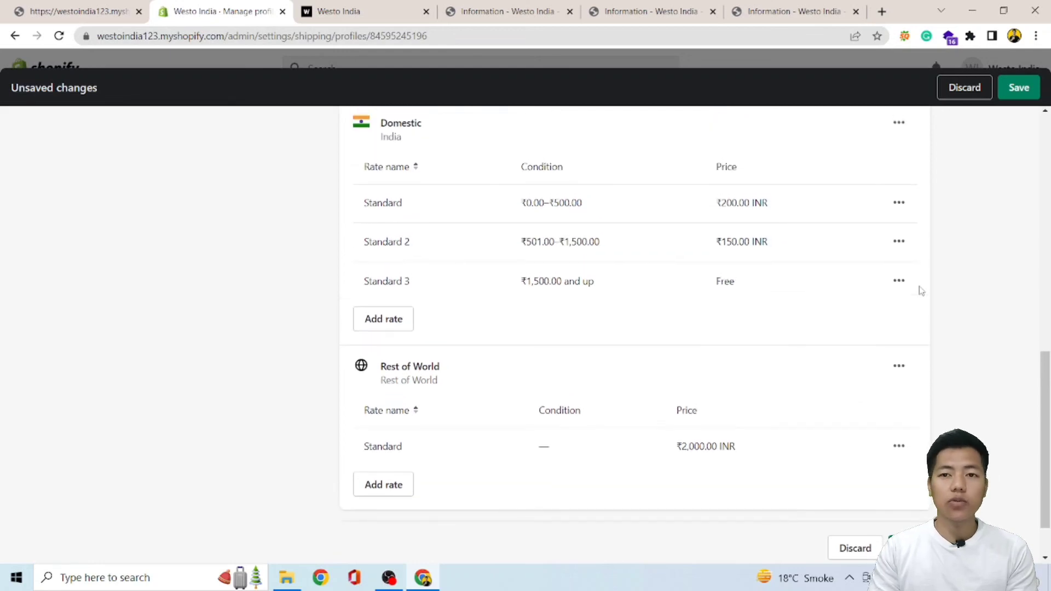